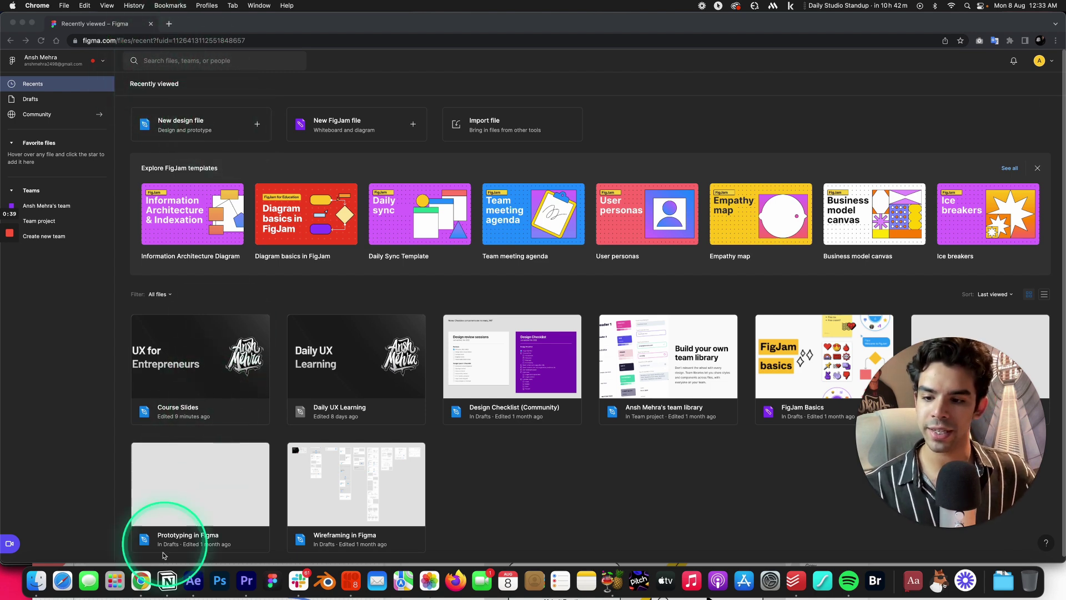
- Switch to the Chrome window showing the Figma website from the Dock's window list
right_click(141, 580)
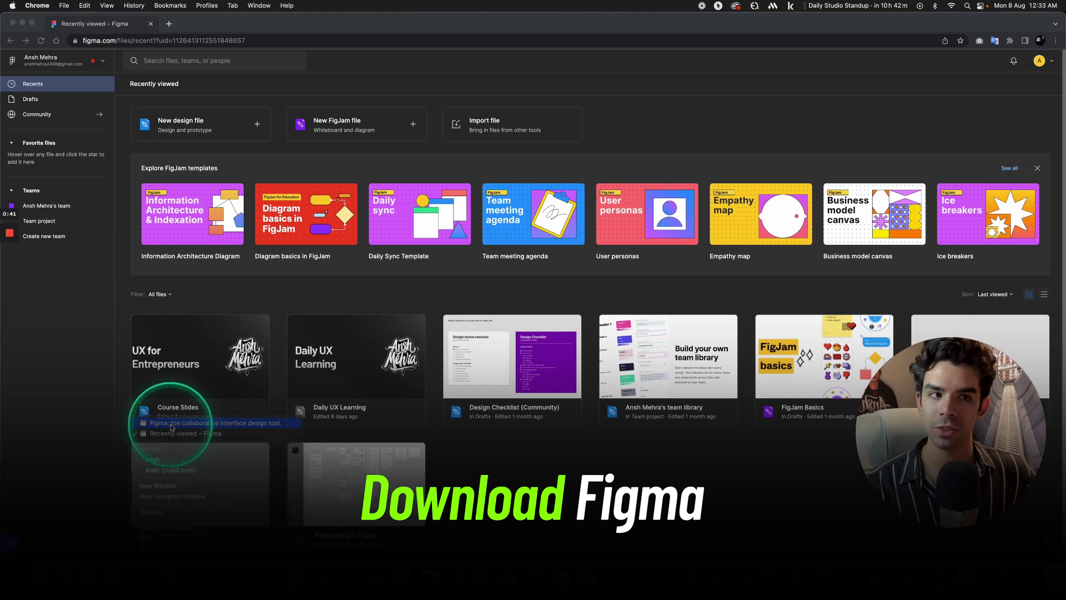
left_click(163, 423)
- Maximize the figma.com window, open the 'Try Figma for free' sign-up form, then close it
left_click_drag(452, 96, 421, 25)
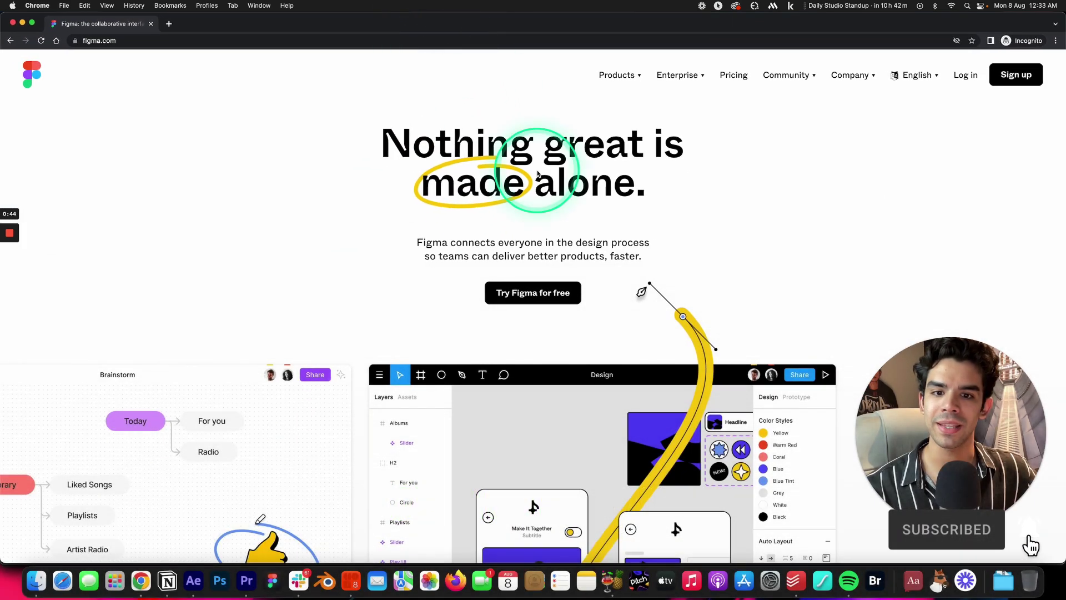
left_click(533, 295)
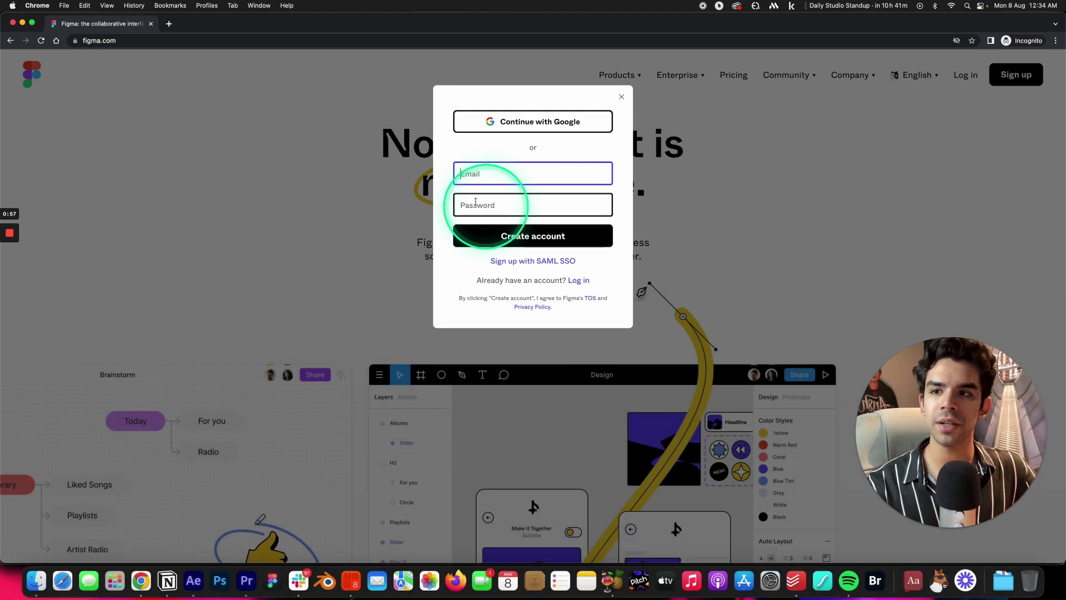
left_click(12, 23)
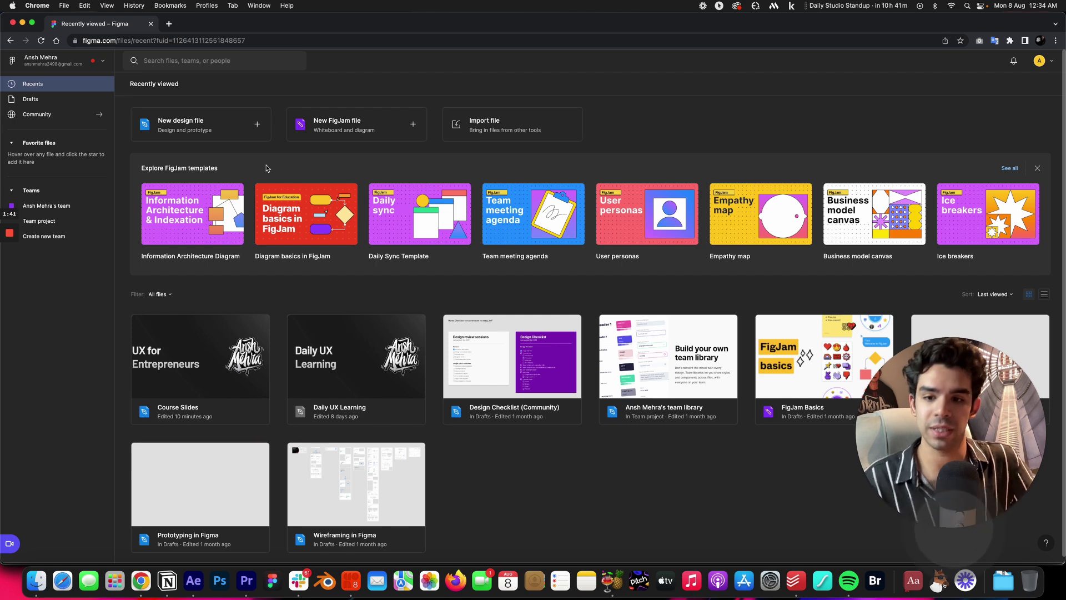
- Return to the Recently viewed file list showing Course Slides and Wireframing in Figma
left_click(329, 334)
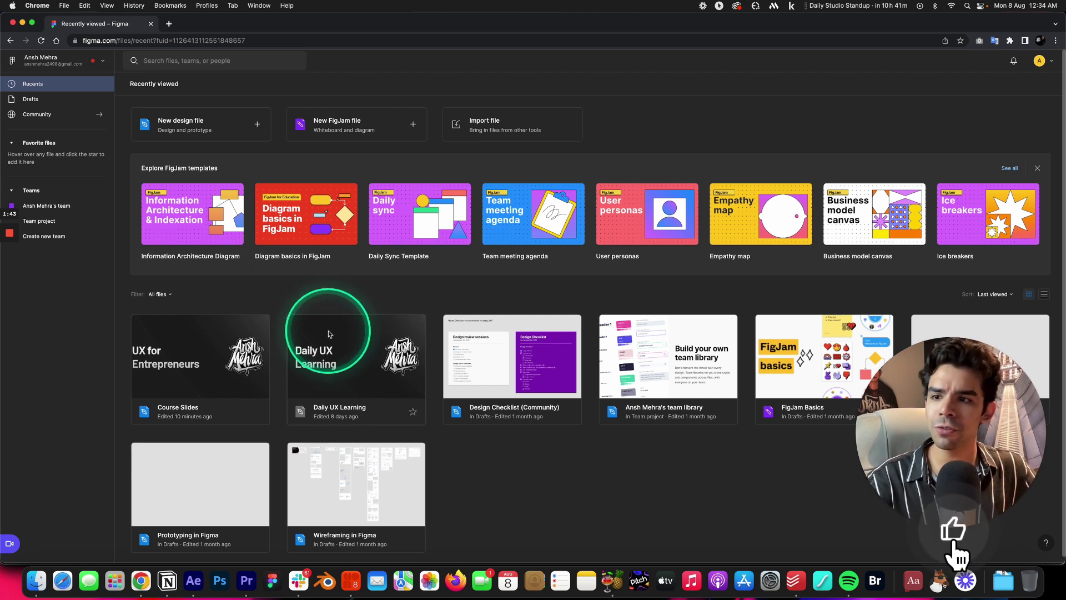
left_click(50, 206)
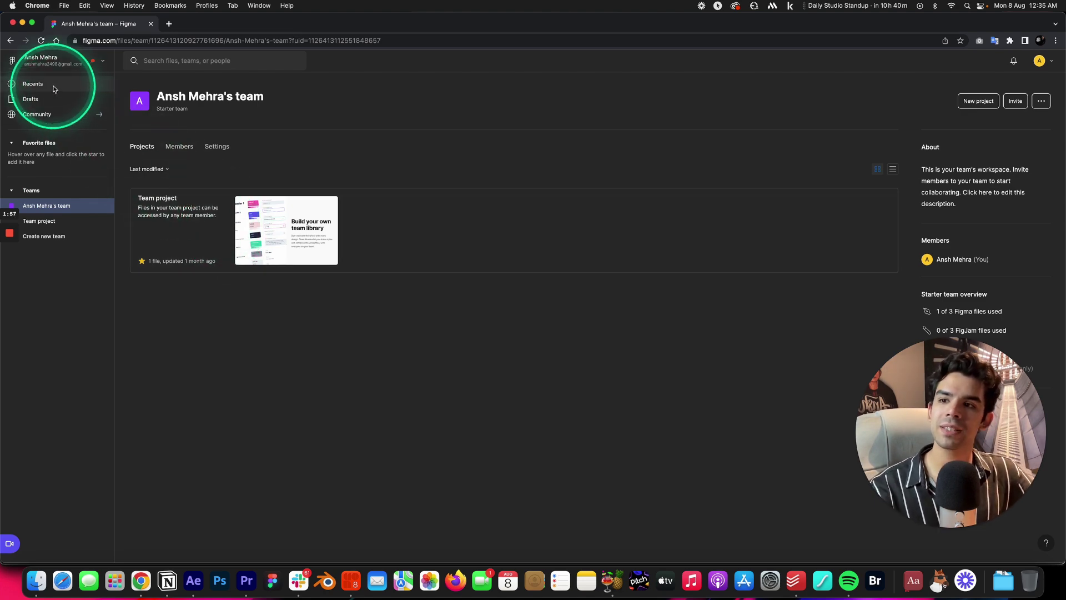
left_click(56, 87)
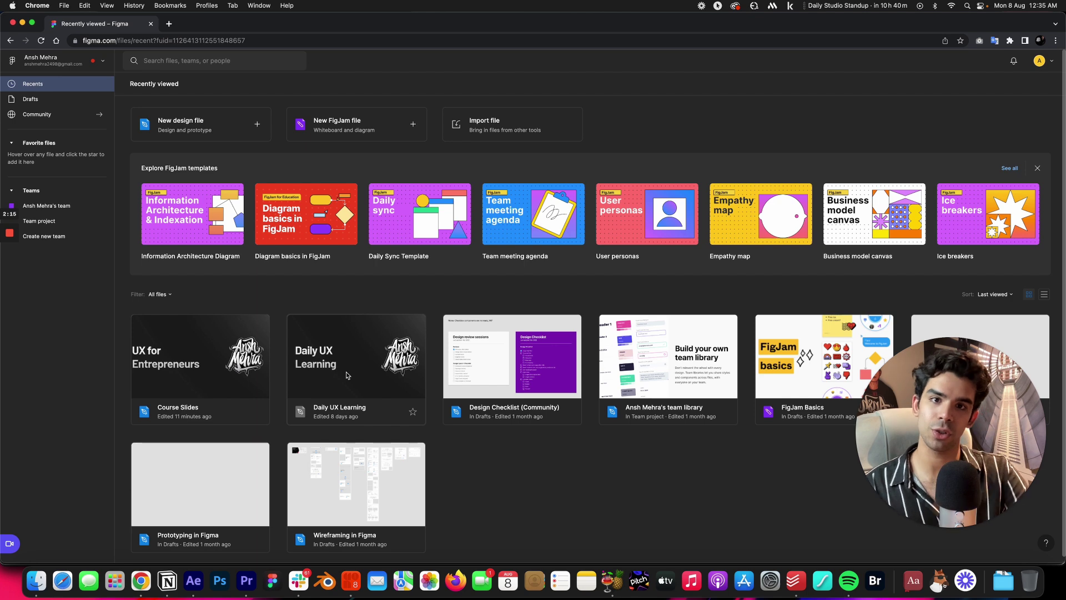
left_click(216, 366)
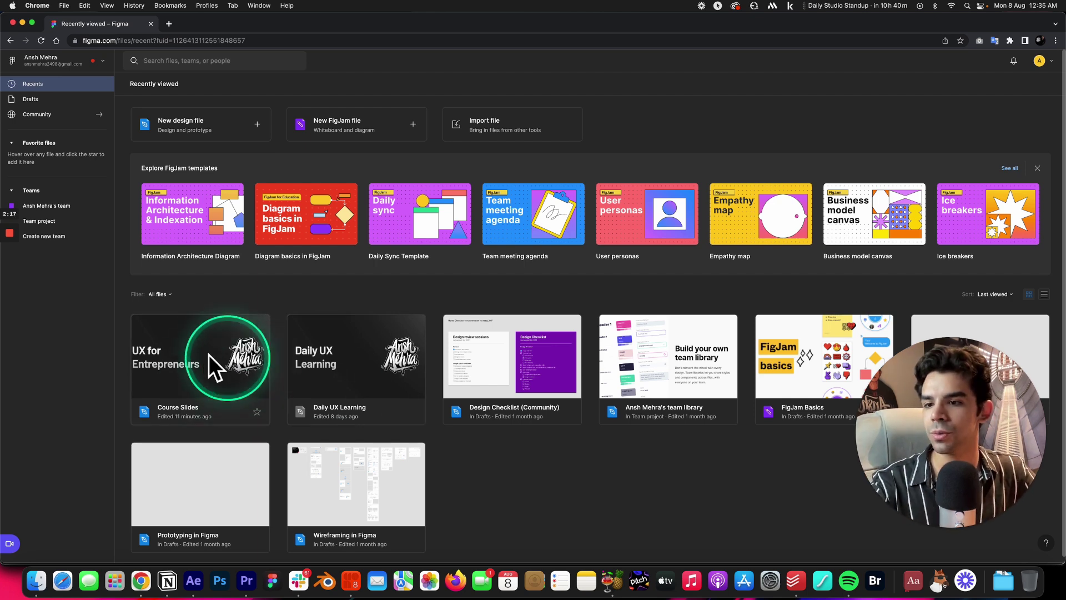
double_click(219, 383)
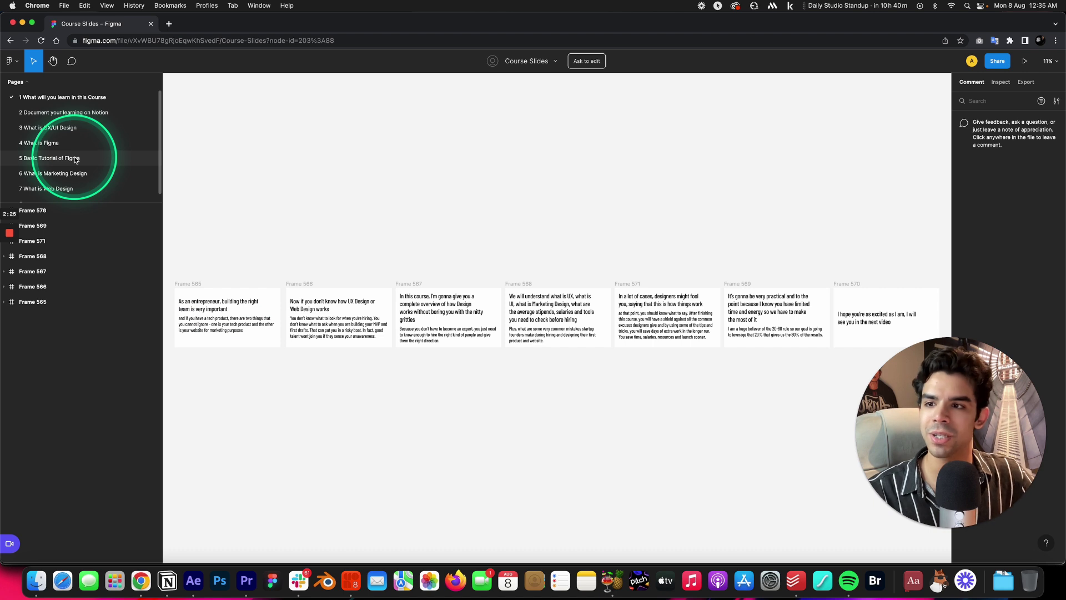
- Switch to the 5 Basic Tutorial of Figma page and scroll toward the UI boards
left_click(76, 159)
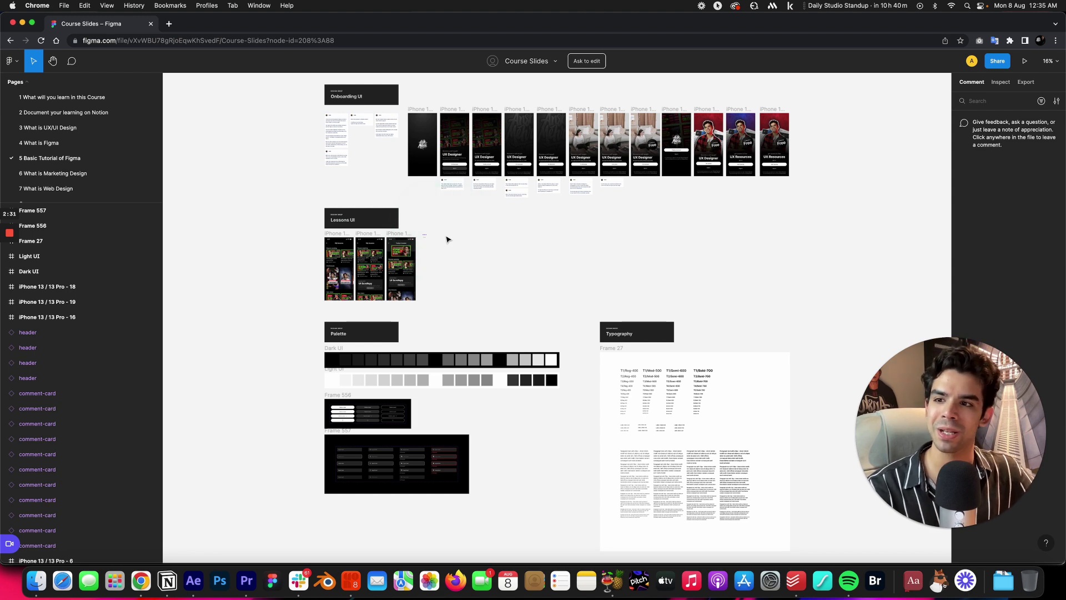
scroll(445, 235, "up", 2)
scroll(476, 224, "right", 3)
scroll(476, 224, "right", 1)
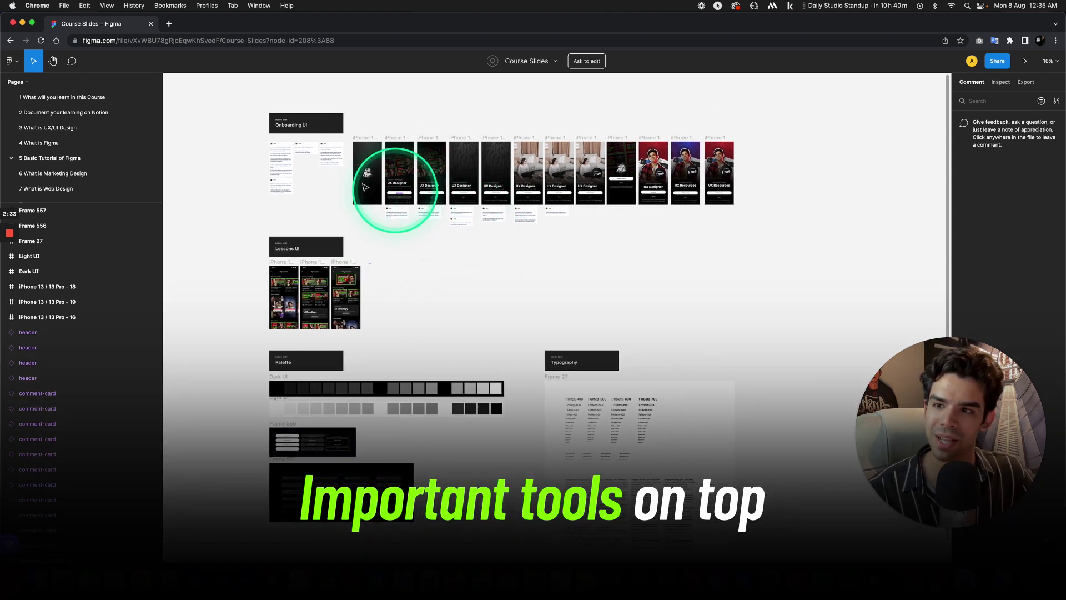
- Open and close the main menu, then pan the frames lower right with the Hand tool
left_click(16, 65)
left_click(34, 61)
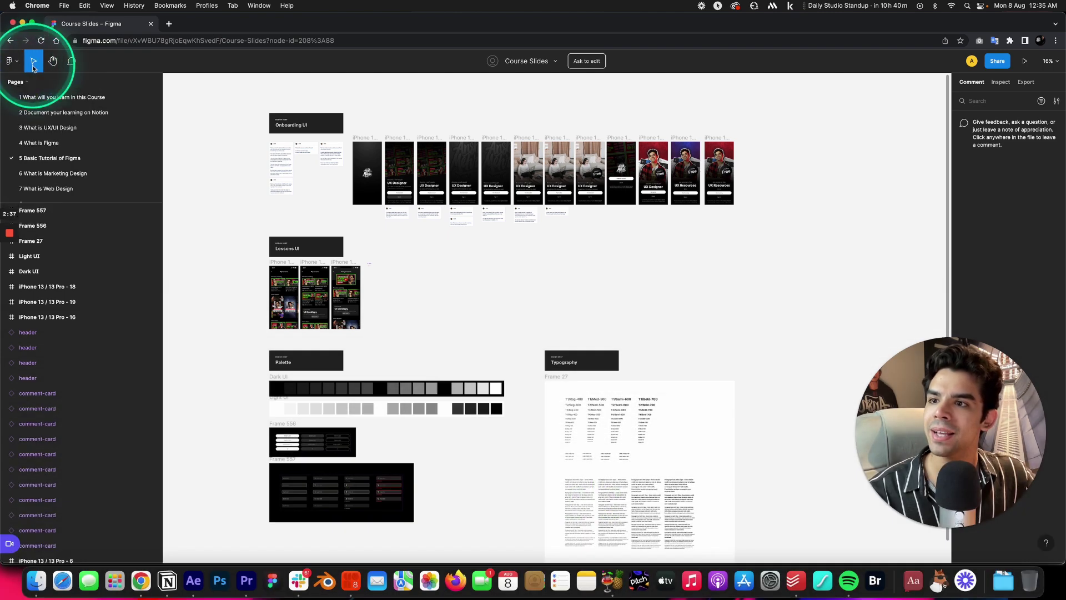
left_click(53, 61)
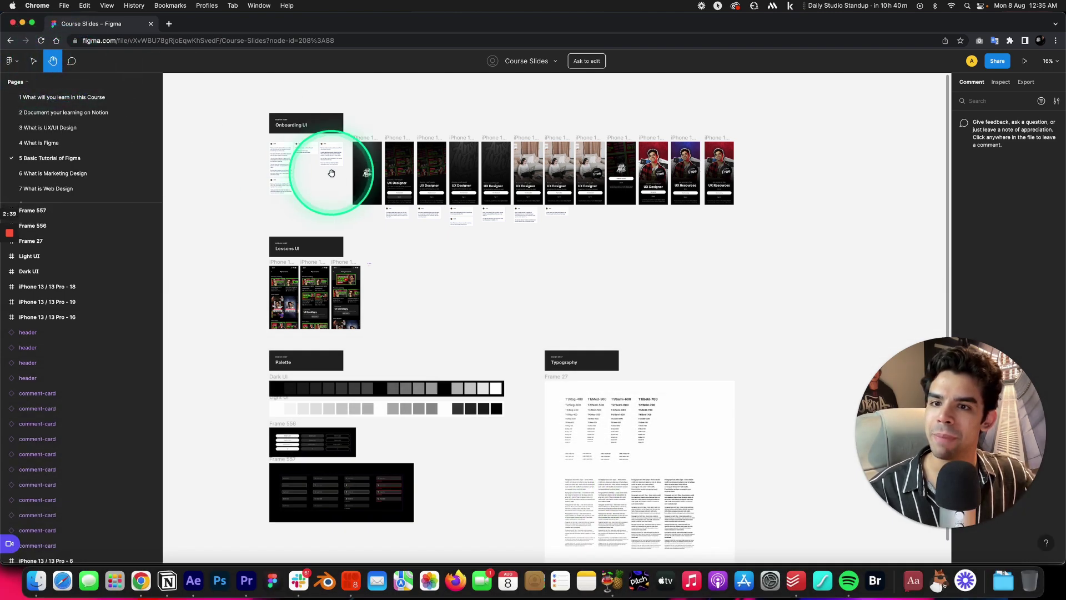
mouse_move(326, 171)
left_mouse_down()
mouse_move(357, 190)
mouse_move(339, 186)
left_mouse_up()
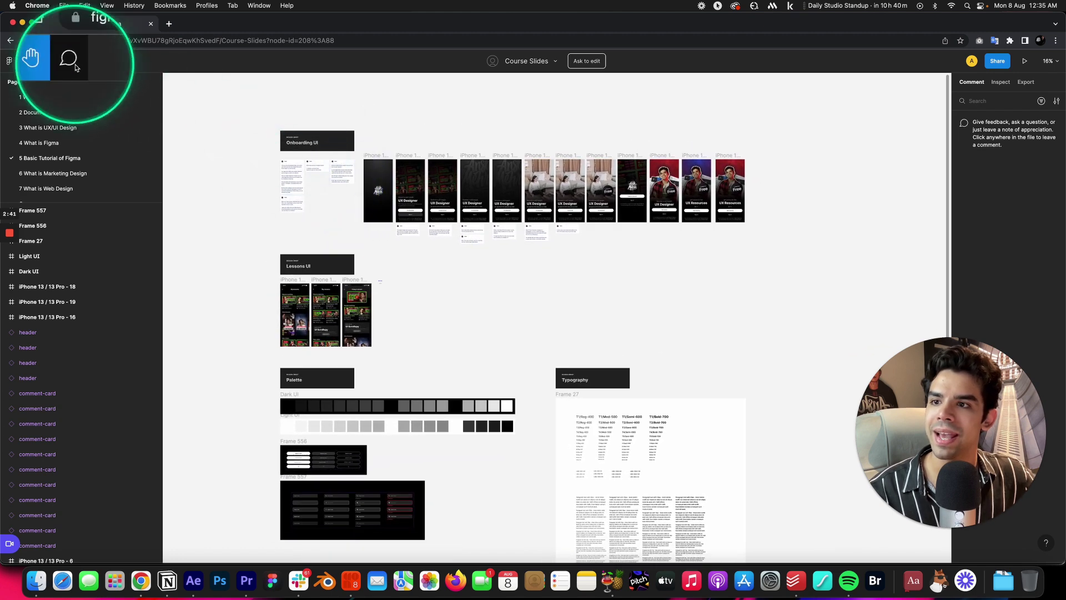
left_click(78, 65)
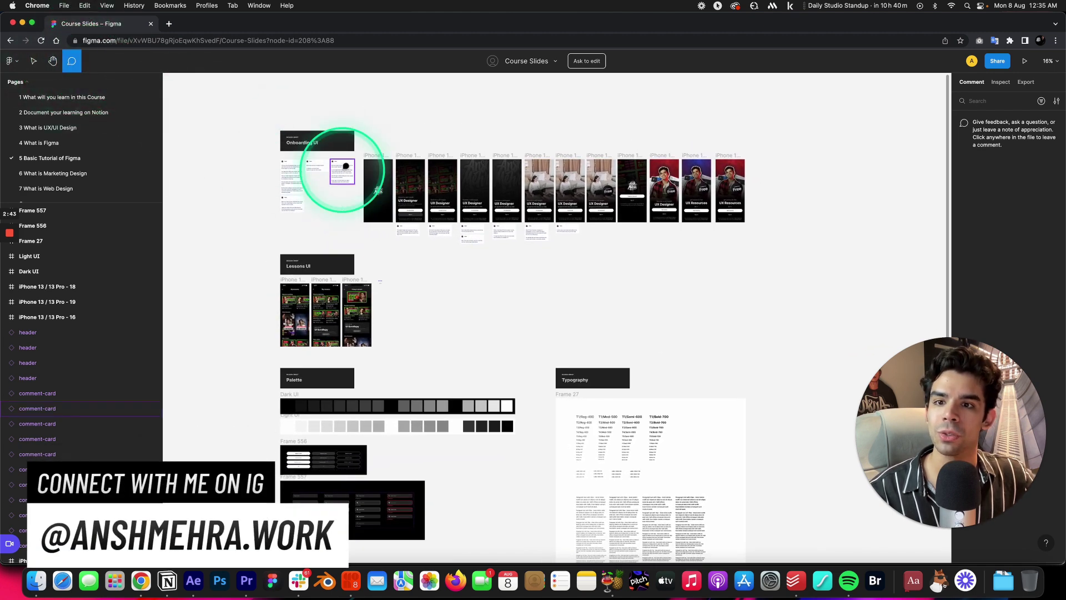
- Pin the comment 'hey this looms awesome' above the Onboarding UI frames
left_click(405, 135)
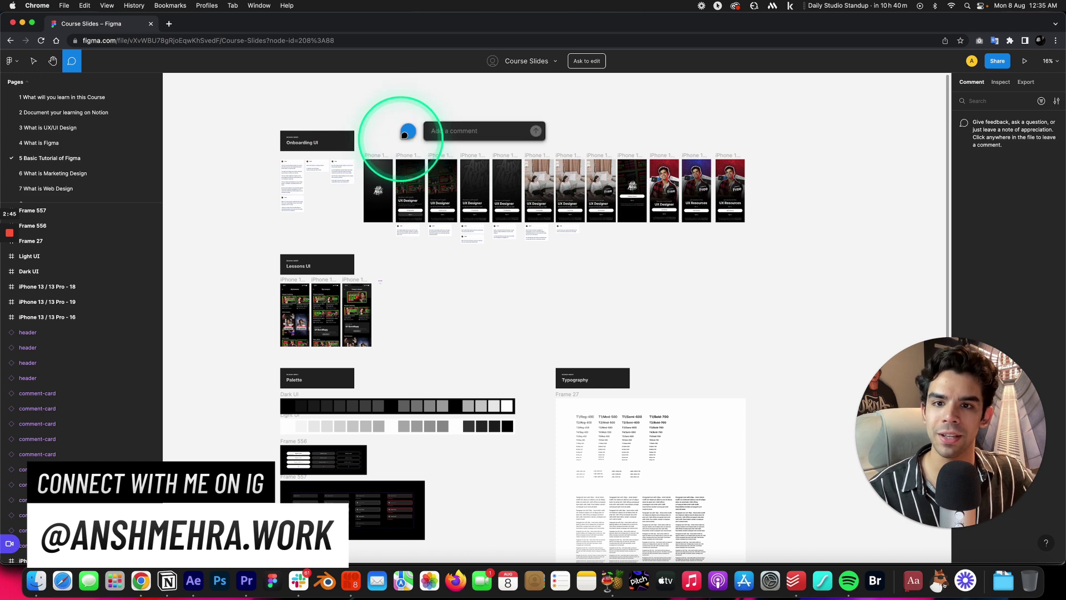
type("hey this looms awesome")
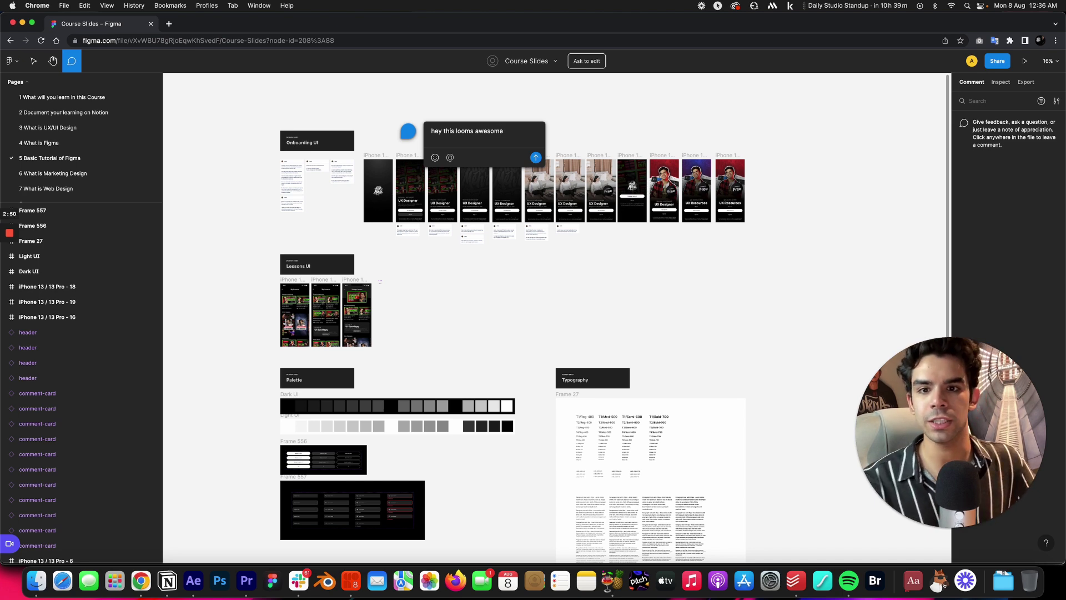
left_click(535, 158)
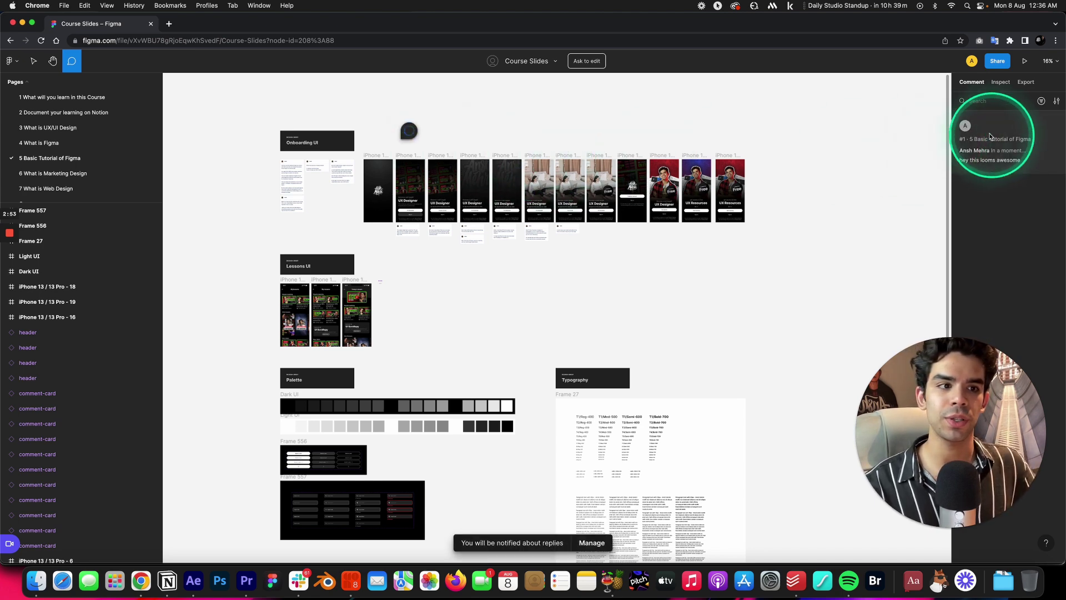
key("v")
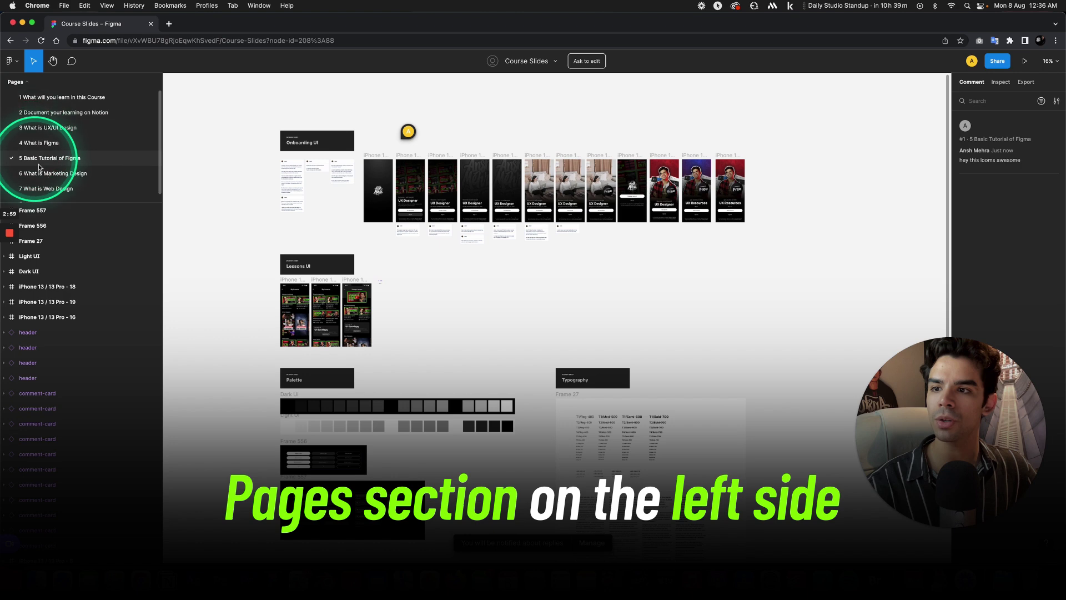
- Revisit page 5, then deselect everything to inspect background #F3F3F5 and the four colour styles
left_click(51, 143)
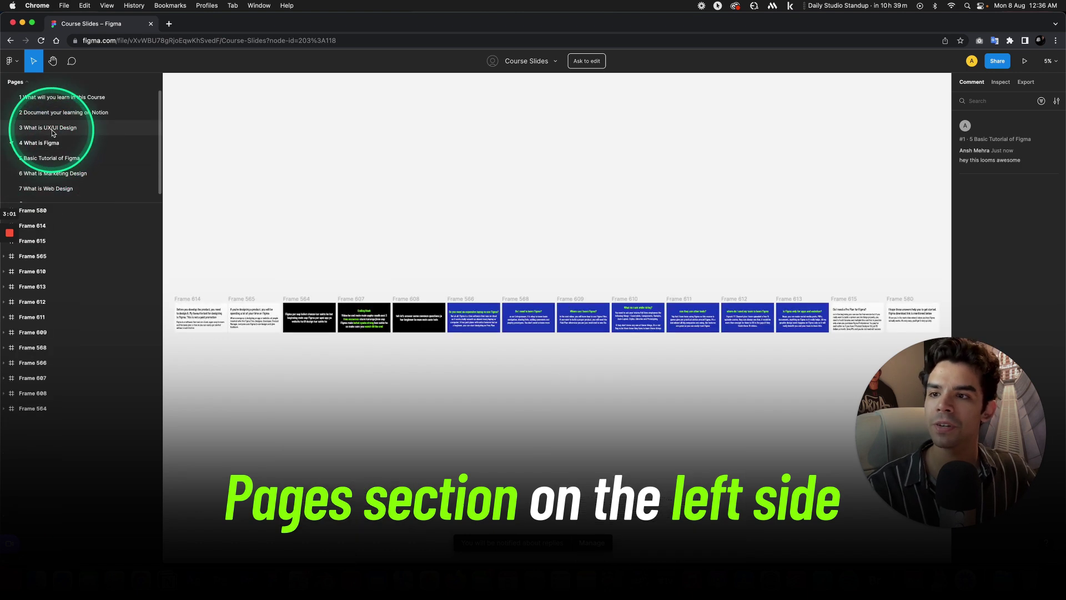
left_click(53, 159)
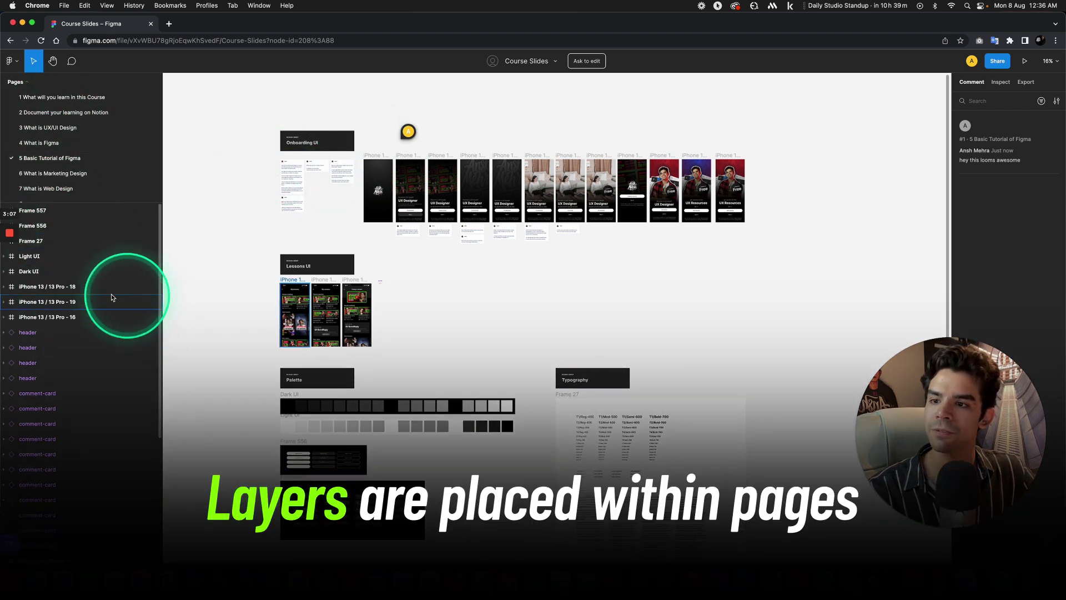
left_click_drag(274, 107, 560, 284)
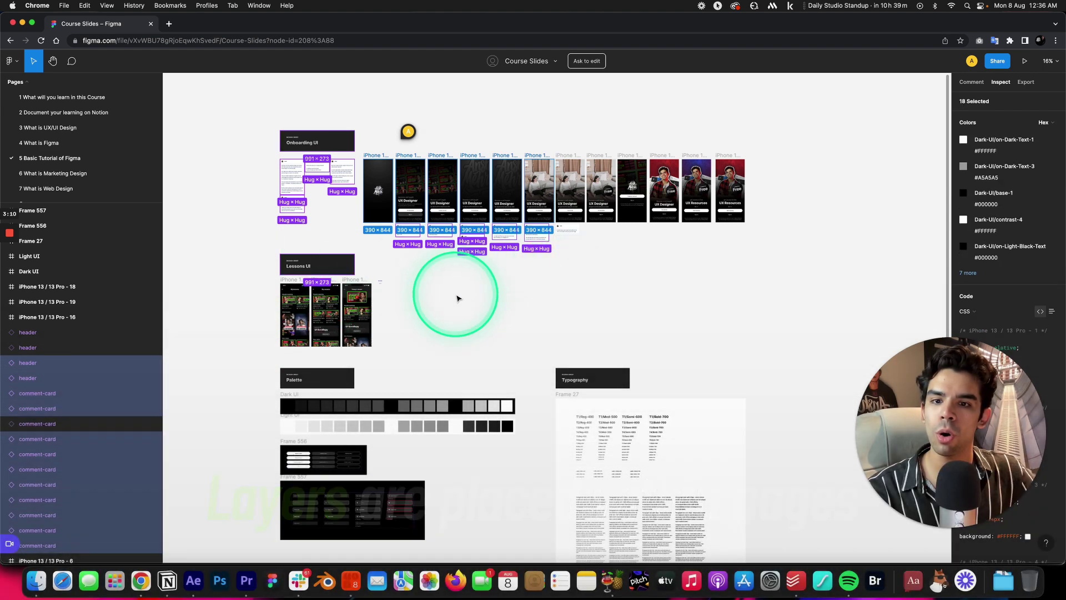
left_click(455, 295)
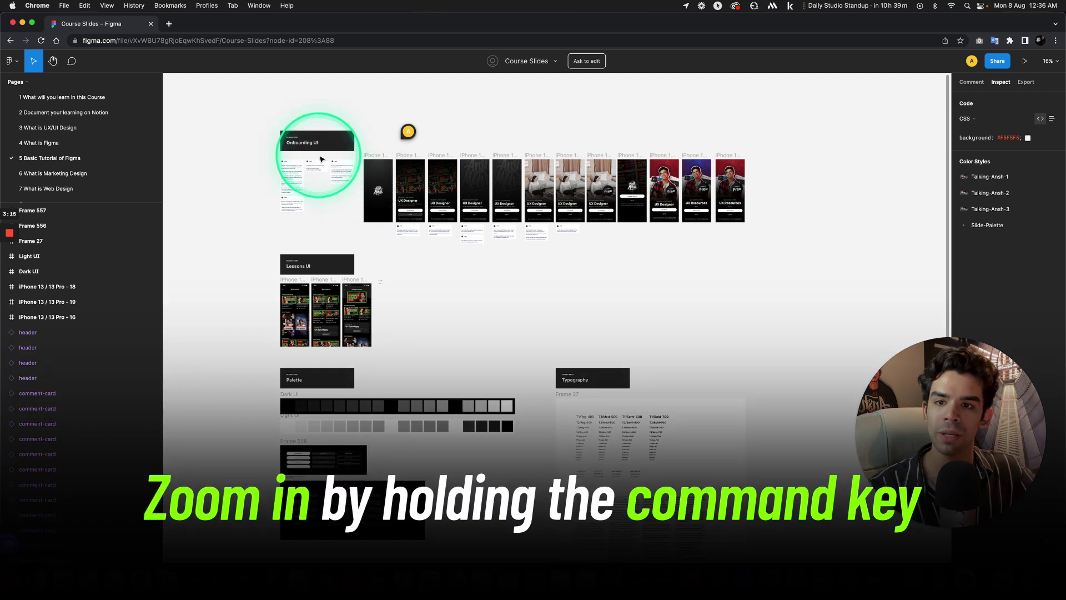
- Zoom onto the iPhone frames and select a comment card: Hug 320×169px, 8px radius, flex-column
scroll(300, 167, "up", 10)
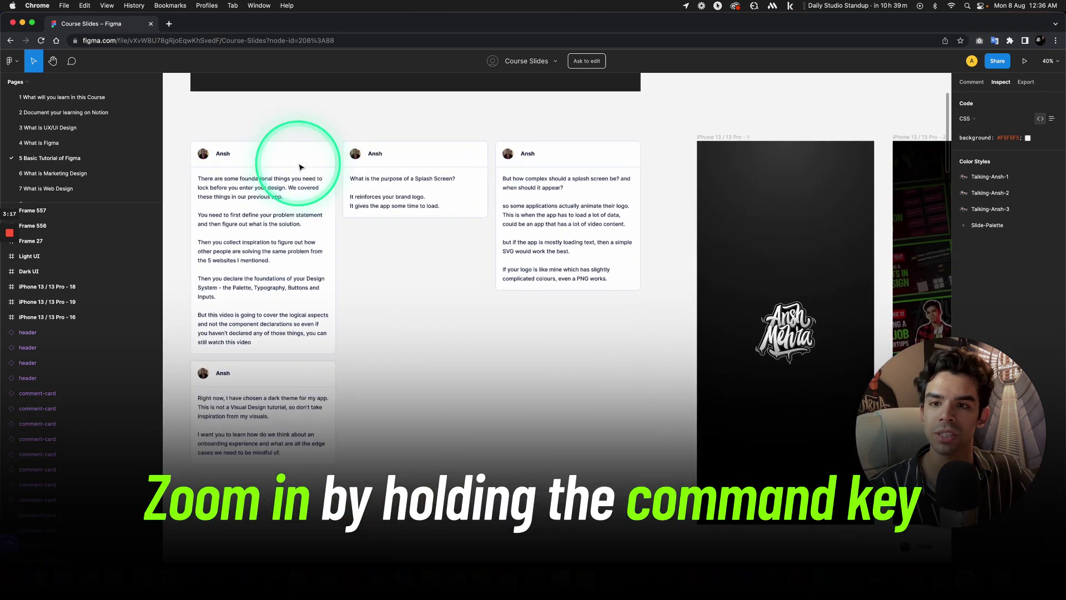
scroll(300, 166, "down", 12)
scroll(300, 167, "up", 10)
scroll(299, 167, "down", 8)
scroll(368, 178, "right", 5)
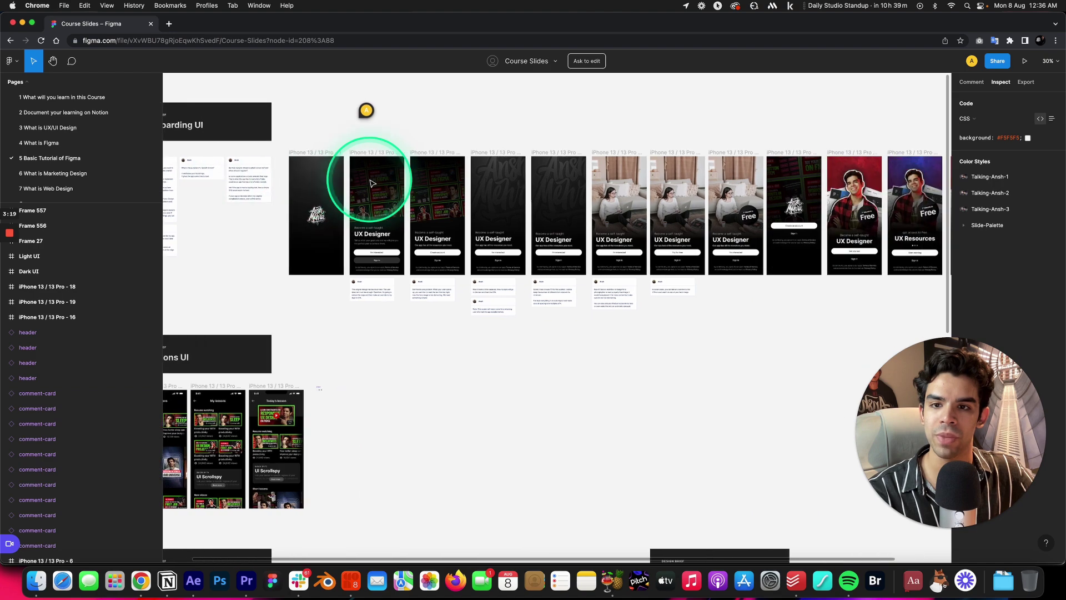
scroll(371, 183, "left", 3)
scroll(333, 149, "up", 6)
scroll(389, 161, "right", 3)
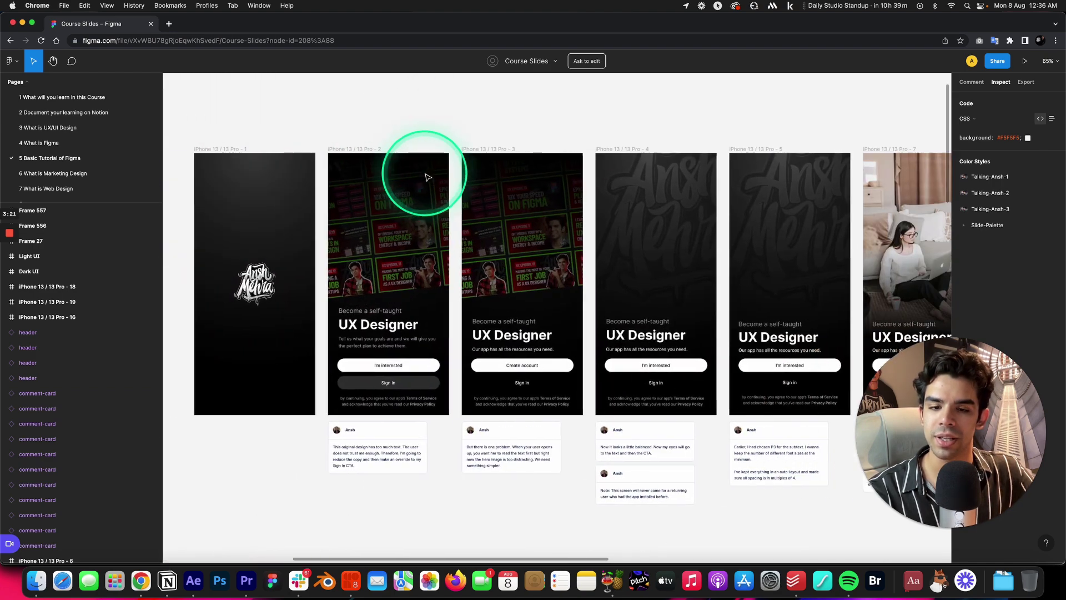
scroll(427, 177, "right", 5)
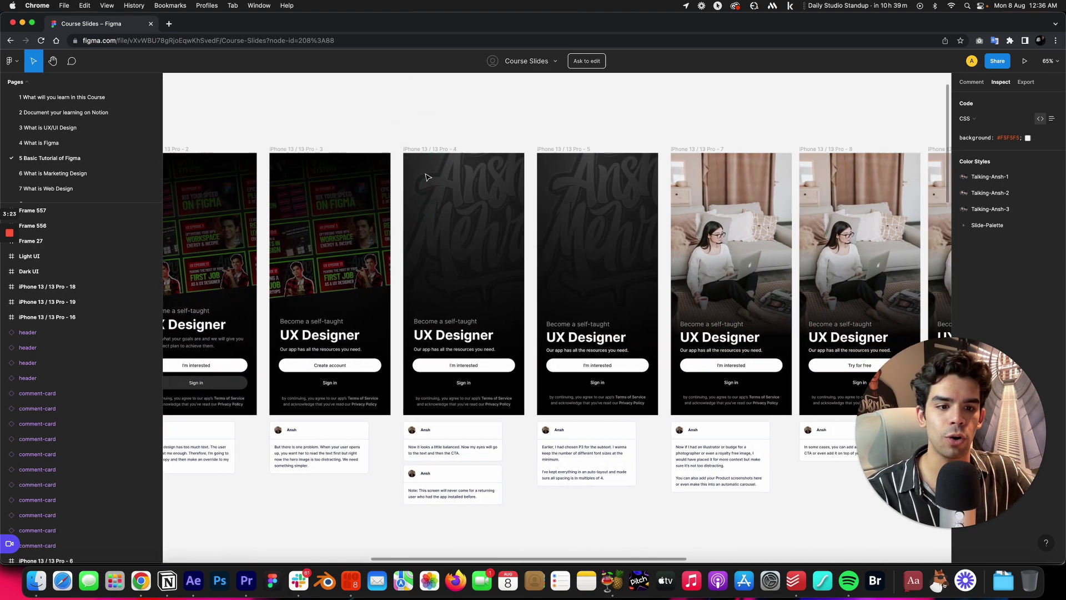
scroll(468, 238, "left", 5)
scroll(469, 239, "down", 2)
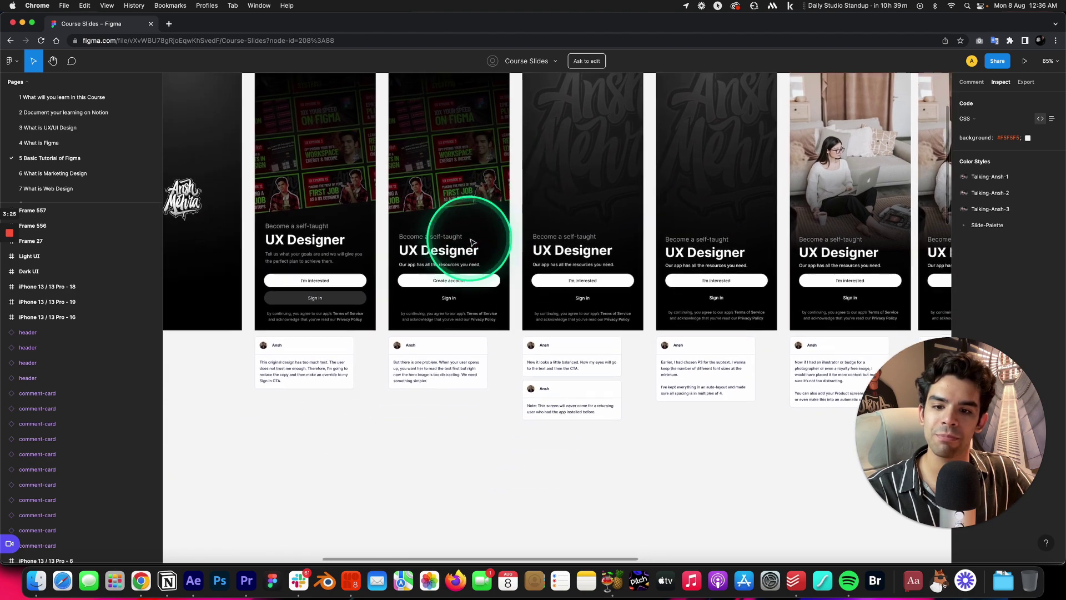
left_click(274, 379)
scroll(274, 379, "up", 5)
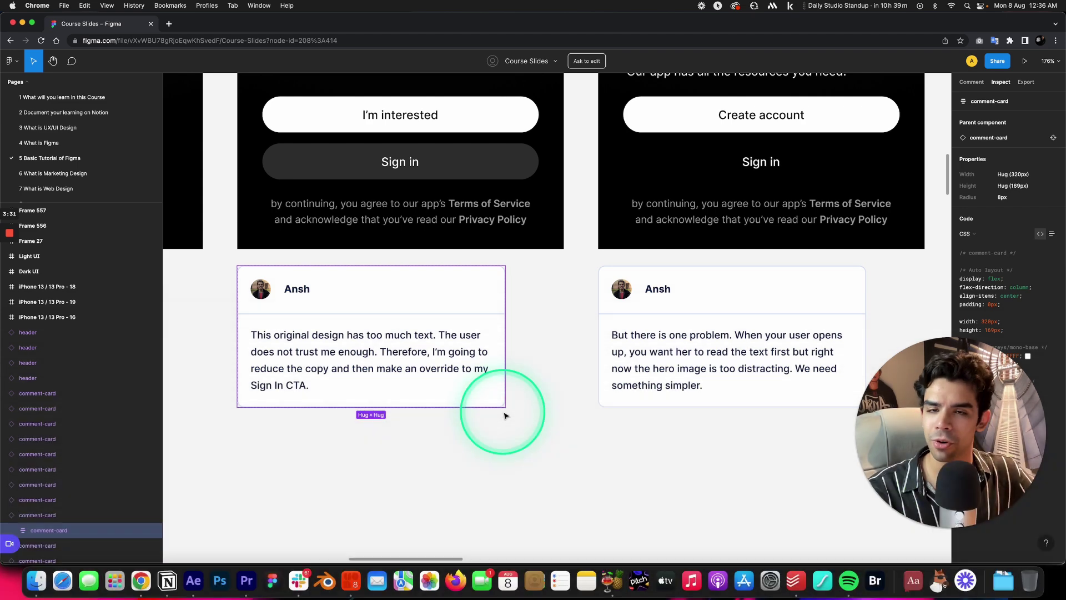
- Leave the file for the file browser and open the Figma Community page
left_click(17, 64)
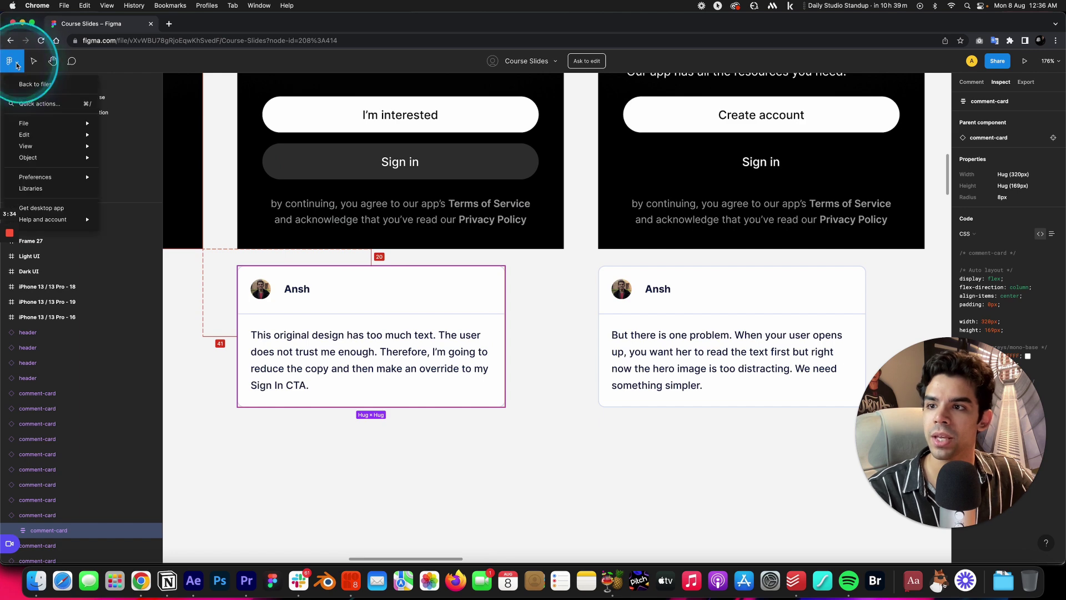
left_click(36, 86)
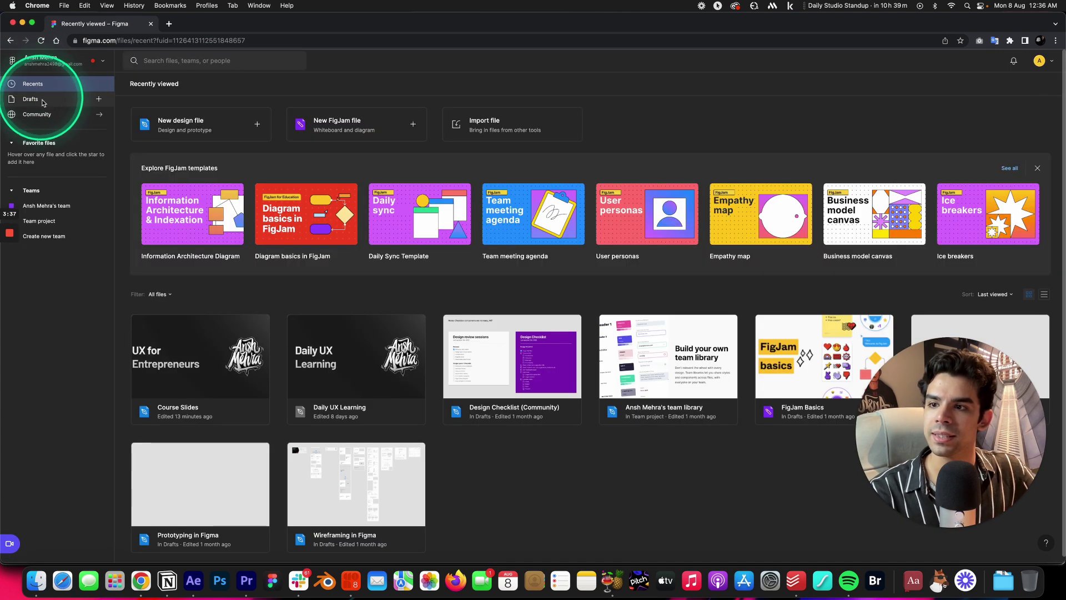
left_click(47, 117)
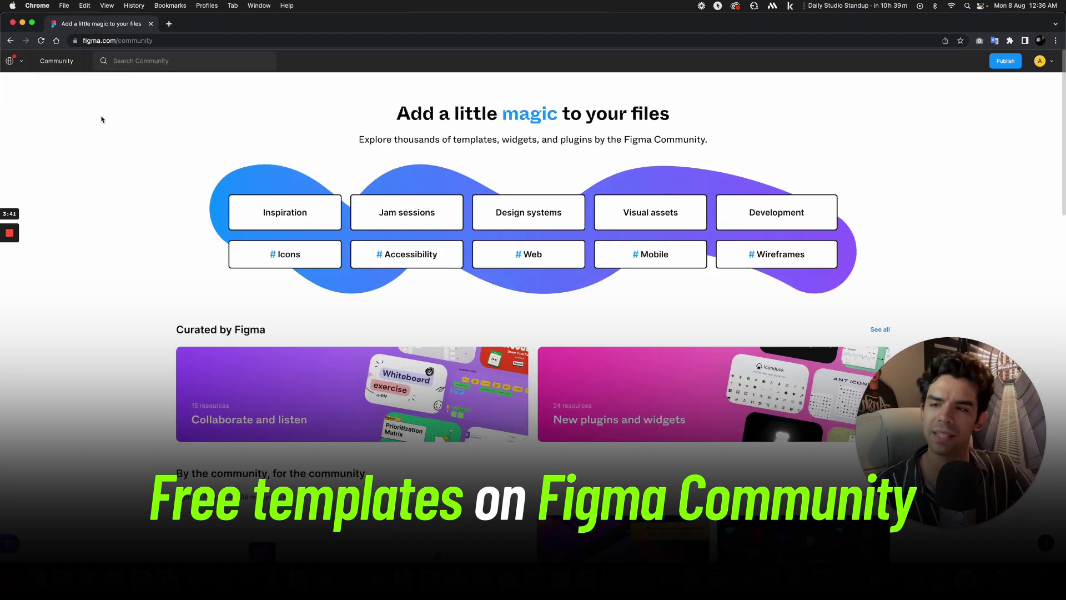
scroll(157, 139, "down", 10)
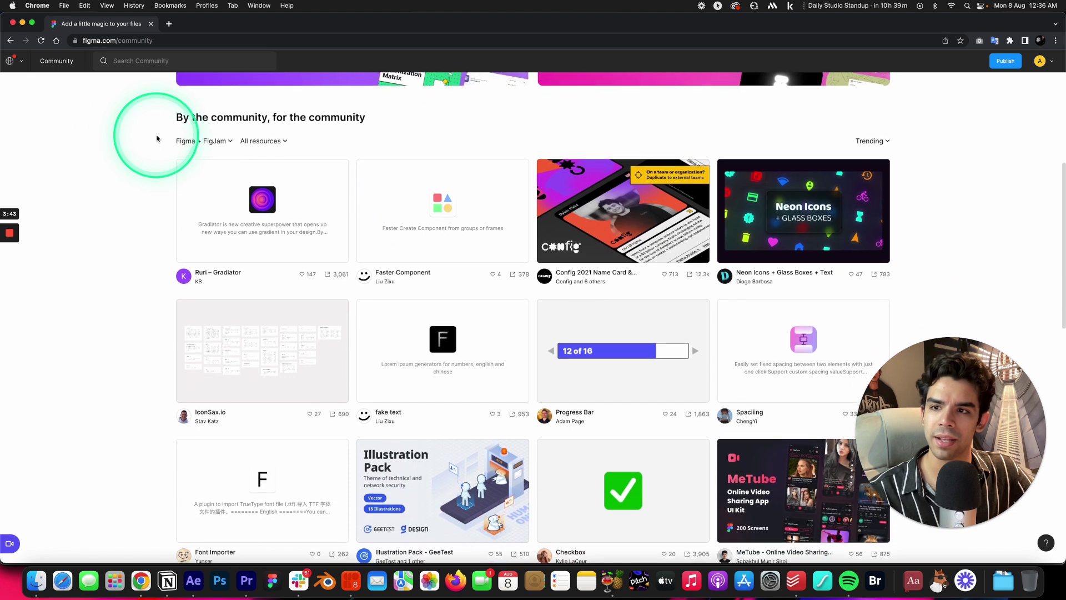
- Search Community for 'UI Kit' and filter the results to Files + templates
left_click(141, 65)
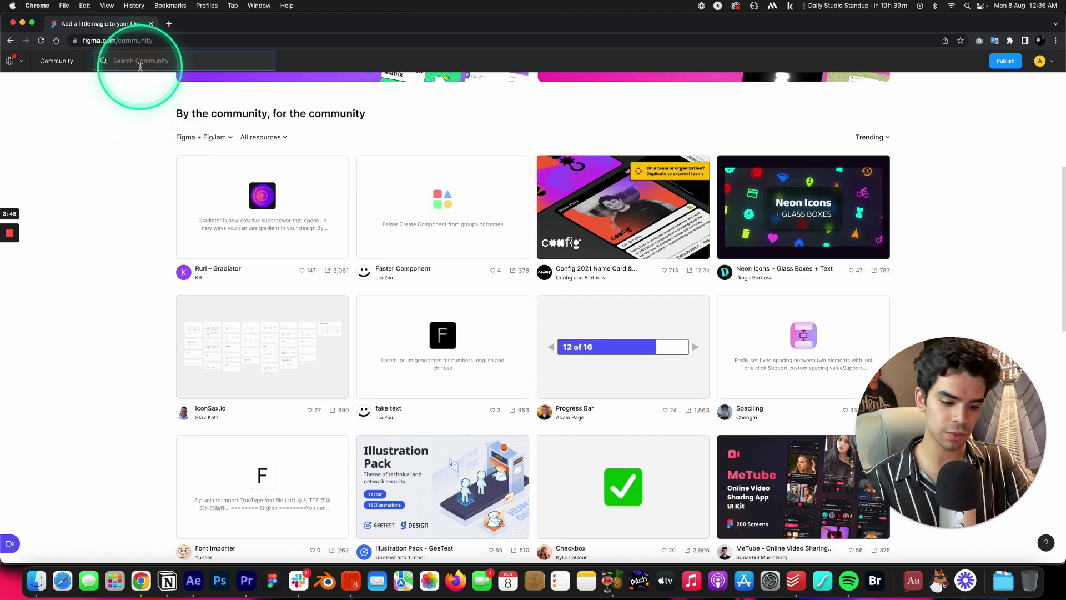
type("K")
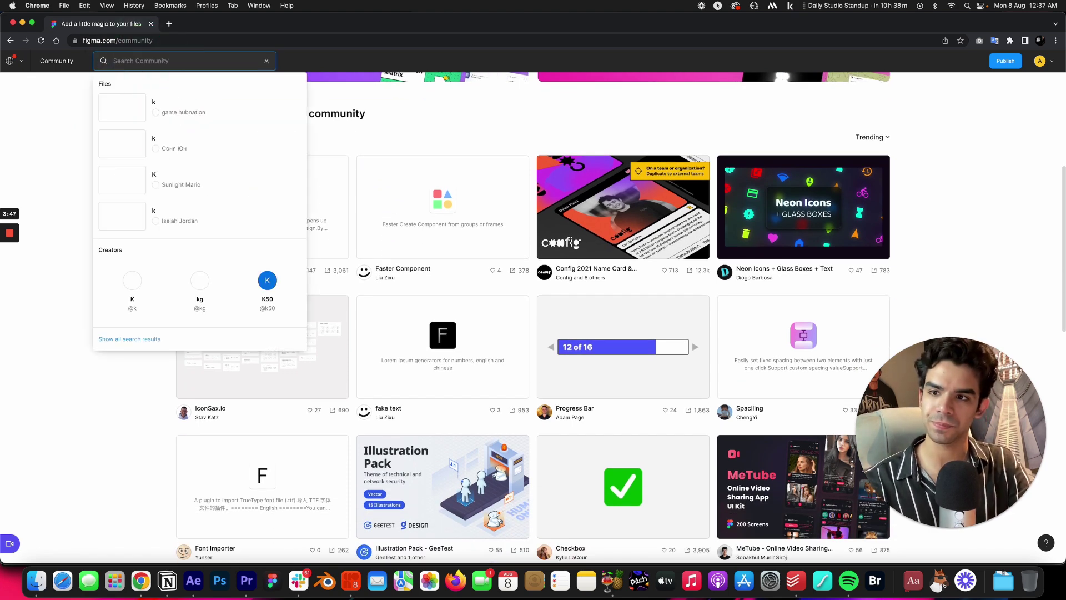
key("BackSpace")
type("UI Kit")
key("Return")
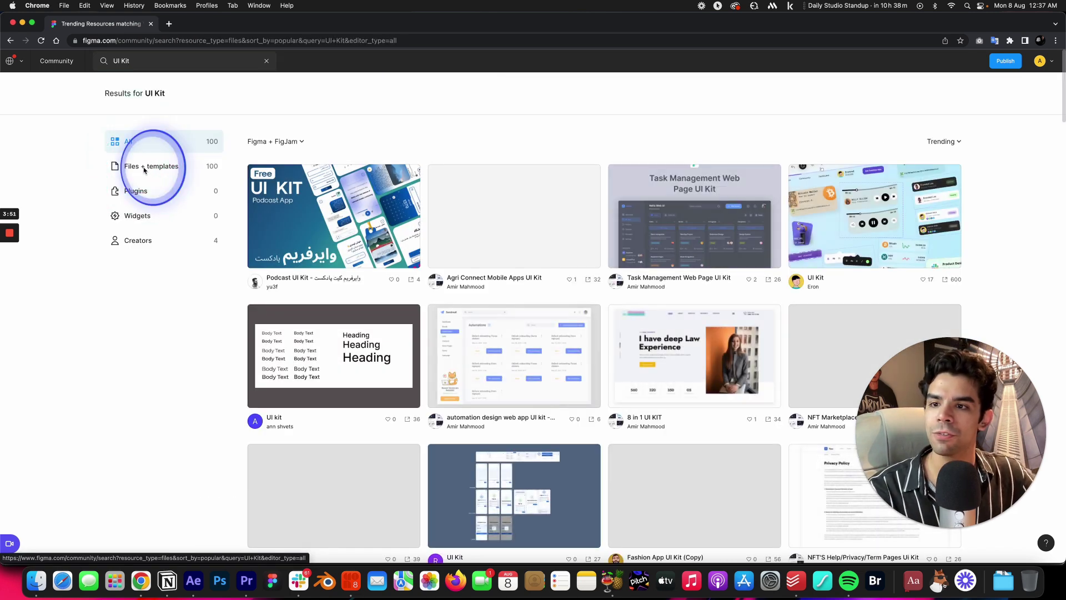
left_click(144, 168)
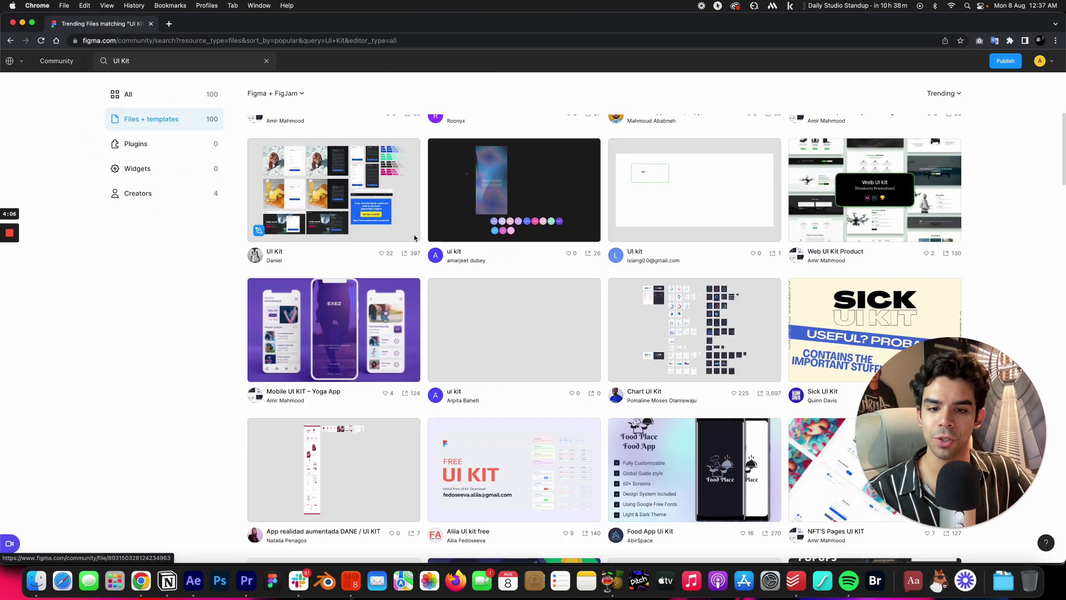
scroll(414, 234, "down", 5)
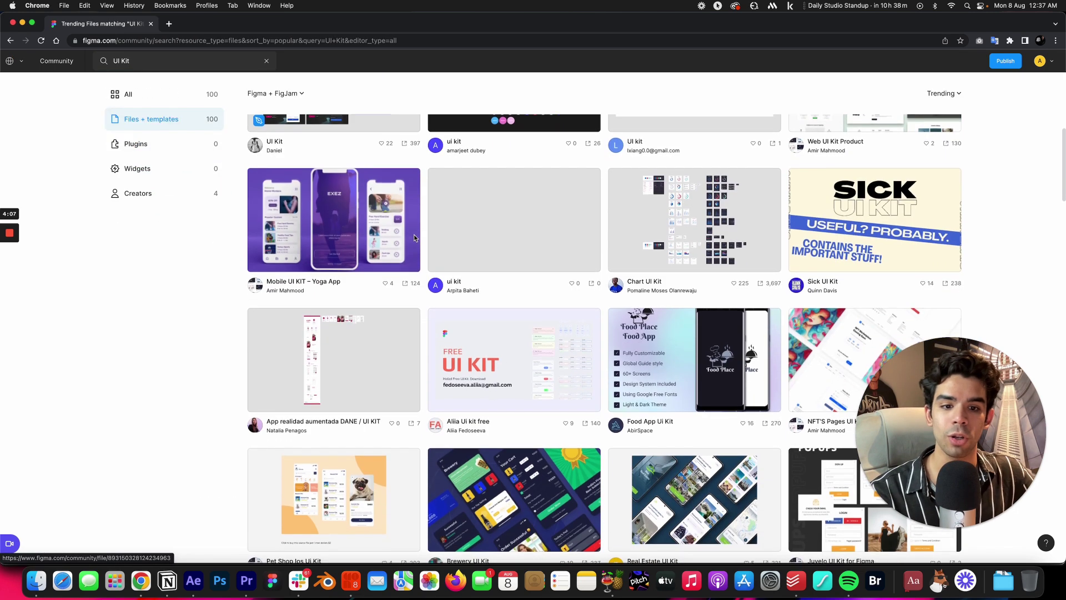
scroll(414, 237, "down", 3)
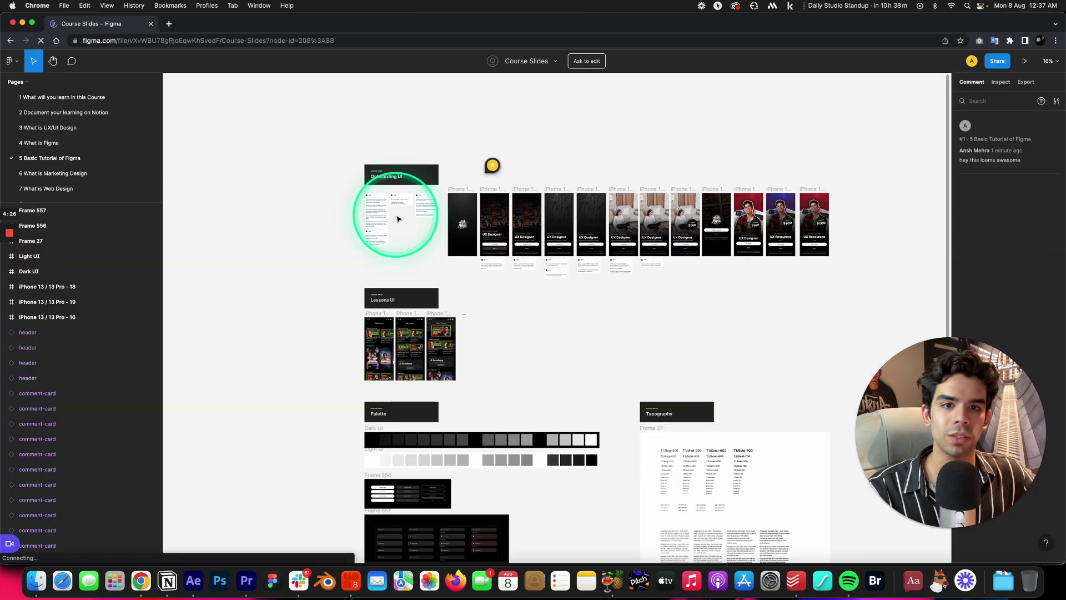
- Reopen Course Slides, request edit access, and zoom around the view-only canvas
left_click(500, 187)
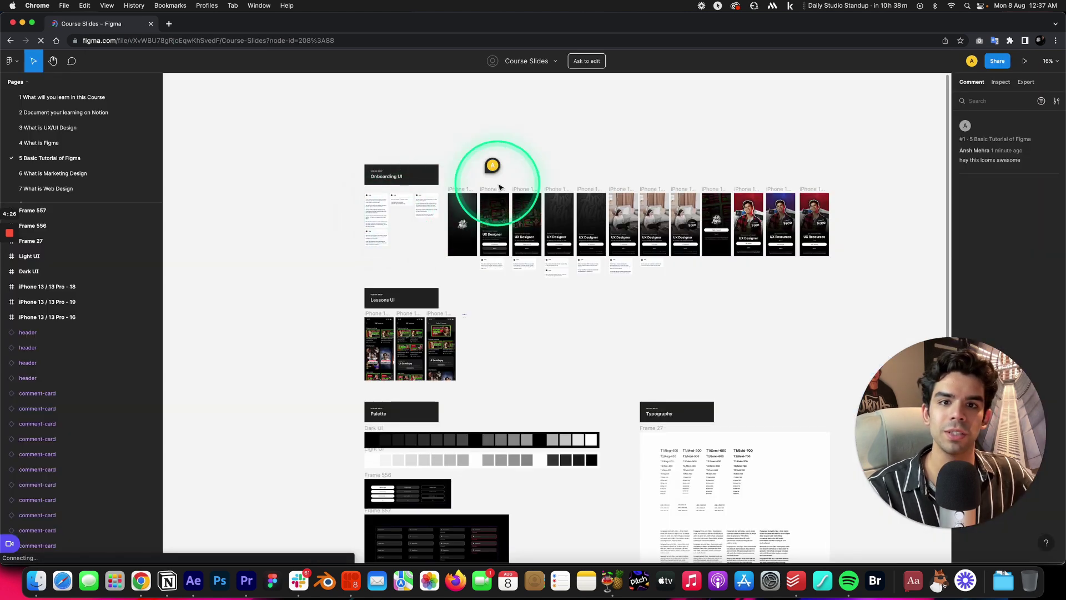
left_click(587, 64)
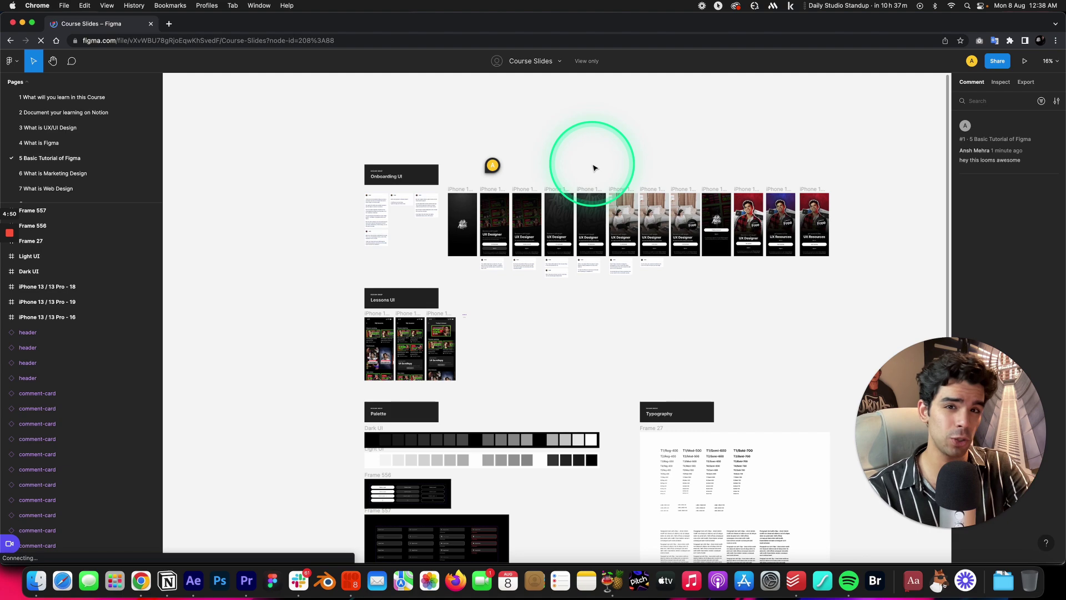
scroll(513, 200, "up", 3)
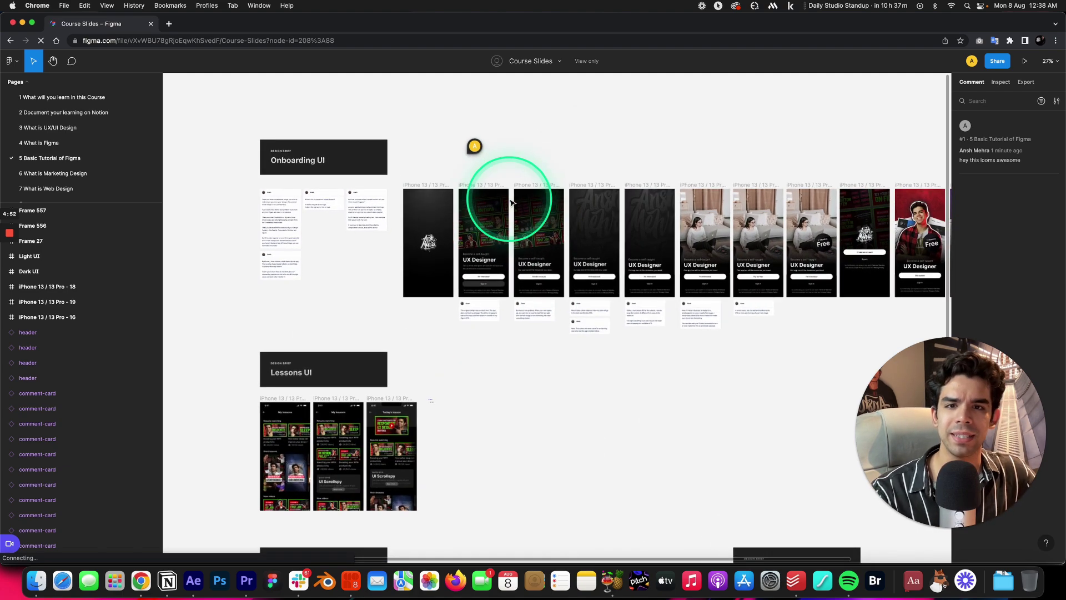
scroll(551, 222, "up", 3)
scroll(551, 222, "up", 3)
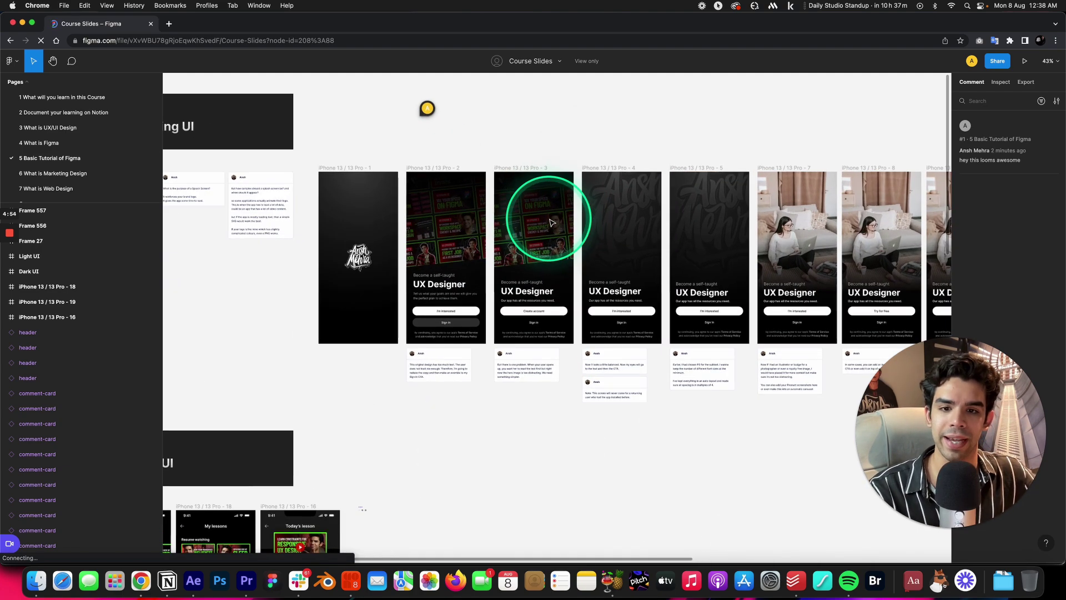
scroll(552, 222, "down", 3)
scroll(550, 221, "down", 5)
scroll(550, 221, "left", 3)
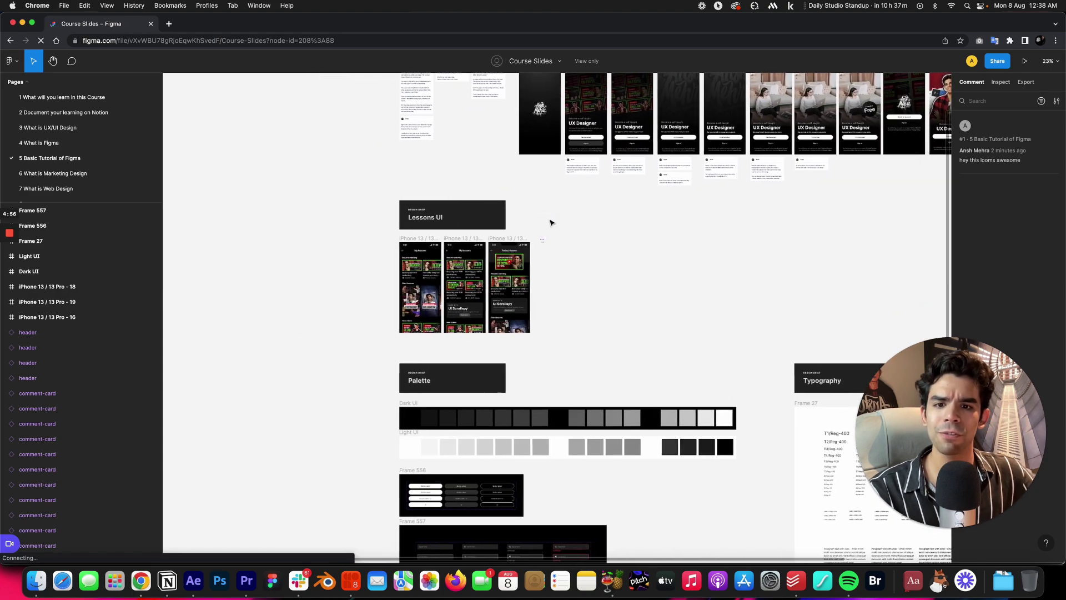
- Zoom into Frame 557 and select the top-left Input field: 331.7×46.37px, 5px radius, #282828
scroll(444, 302, "up", 10)
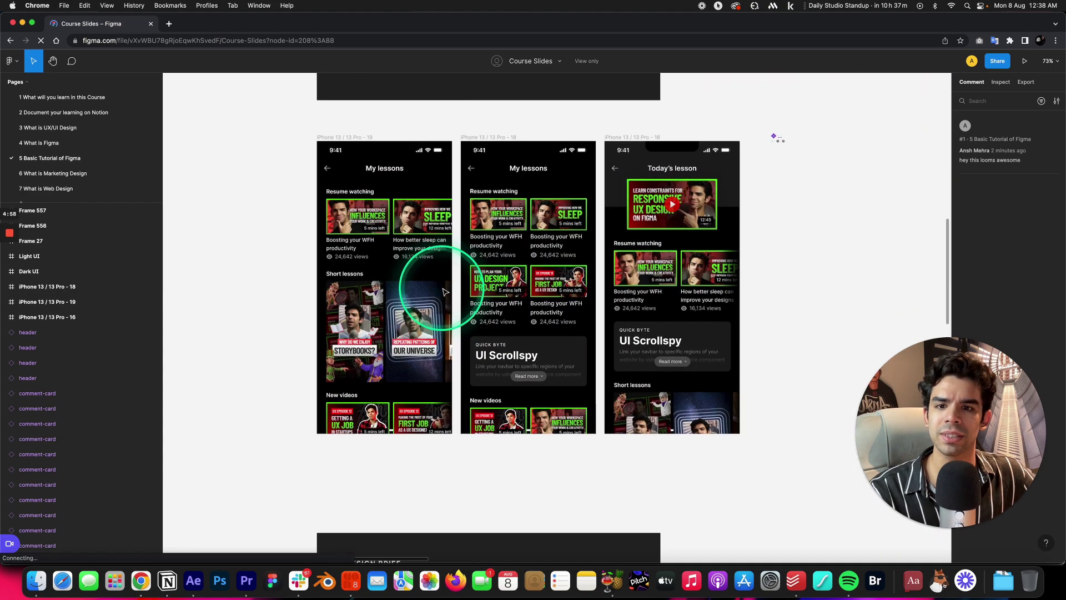
scroll(444, 291, "down", 10)
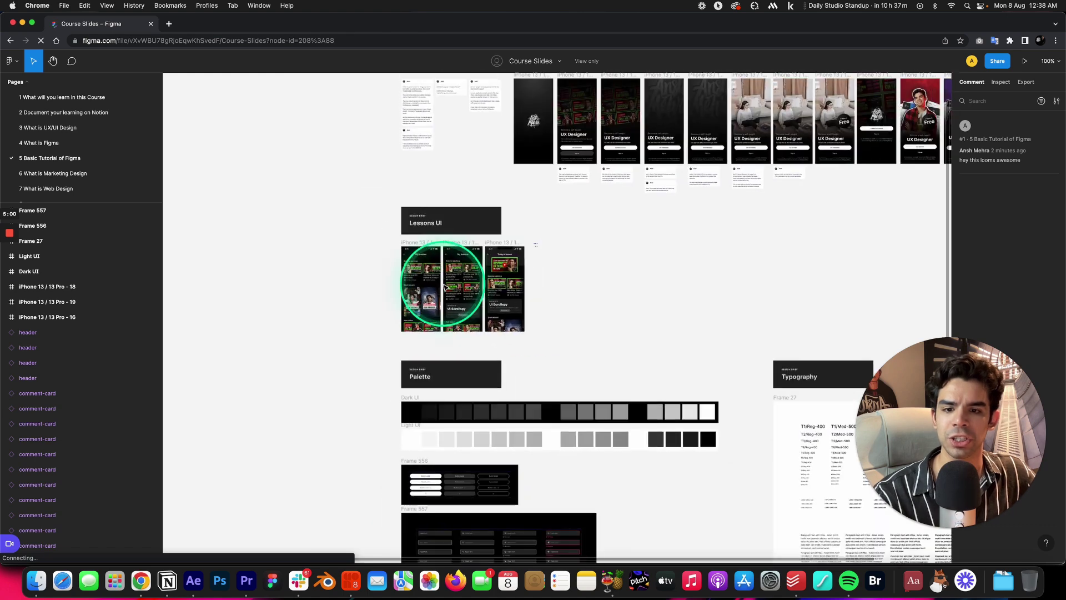
scroll(453, 284, "down", 3)
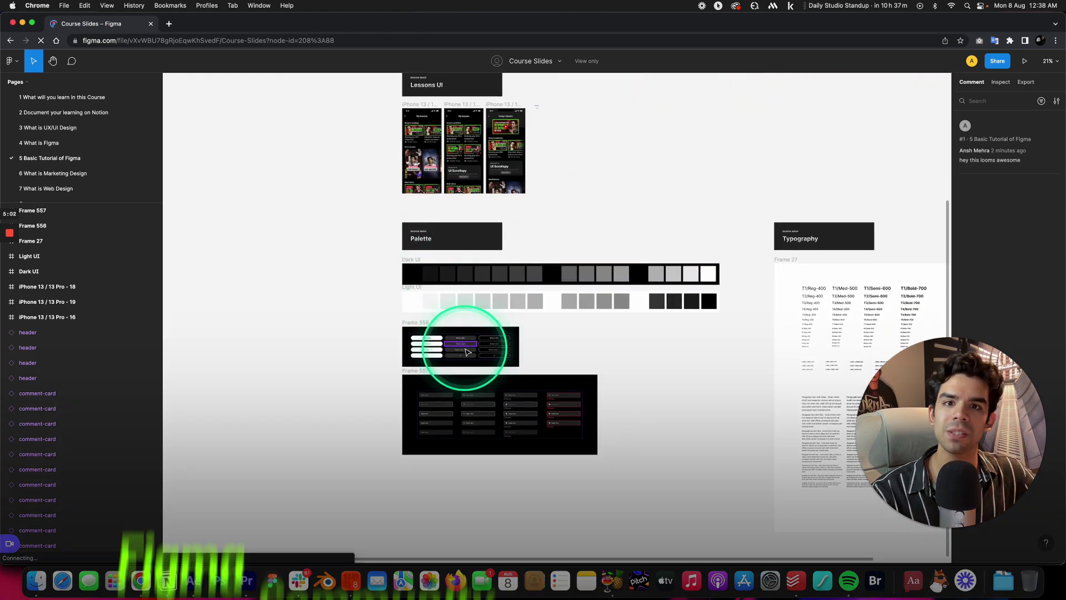
scroll(458, 352, "up", 6)
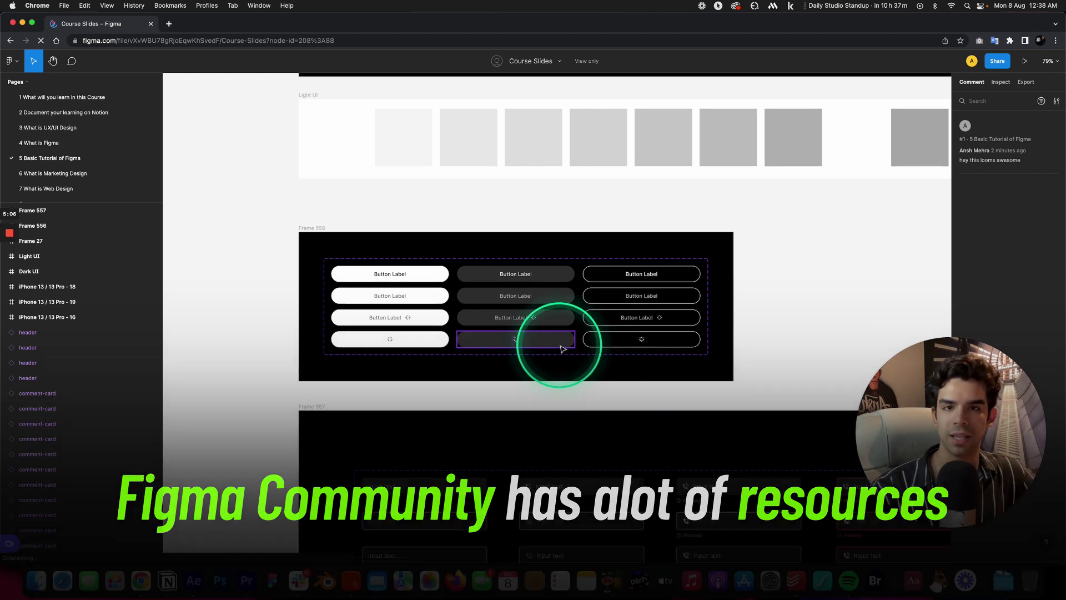
scroll(562, 348, "down", 5)
scroll(562, 348, "right", 3)
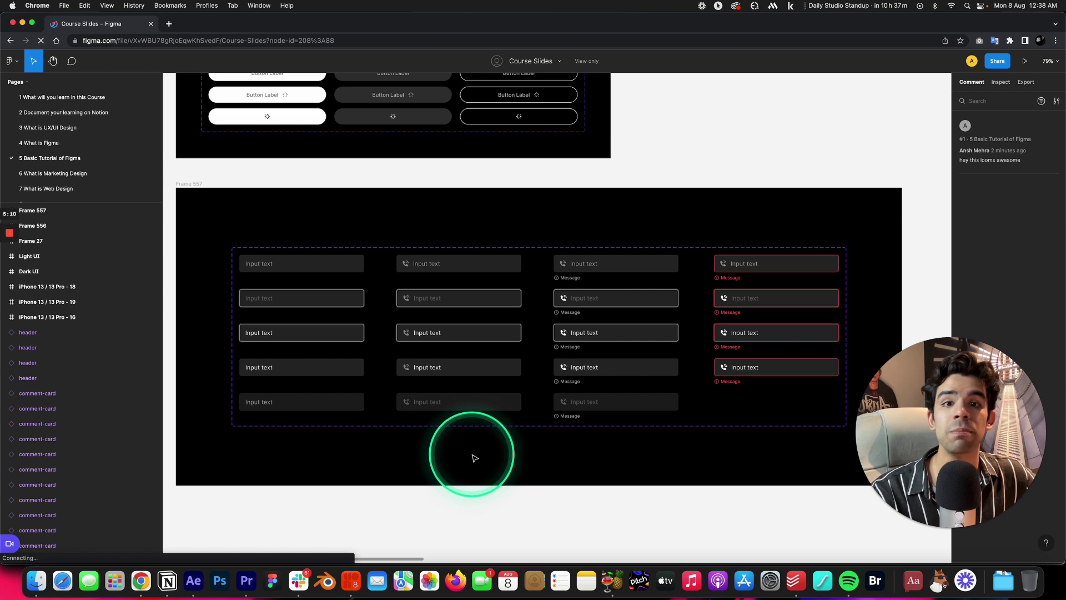
scroll(474, 453, "left", 3)
scroll(296, 324, "up", 5)
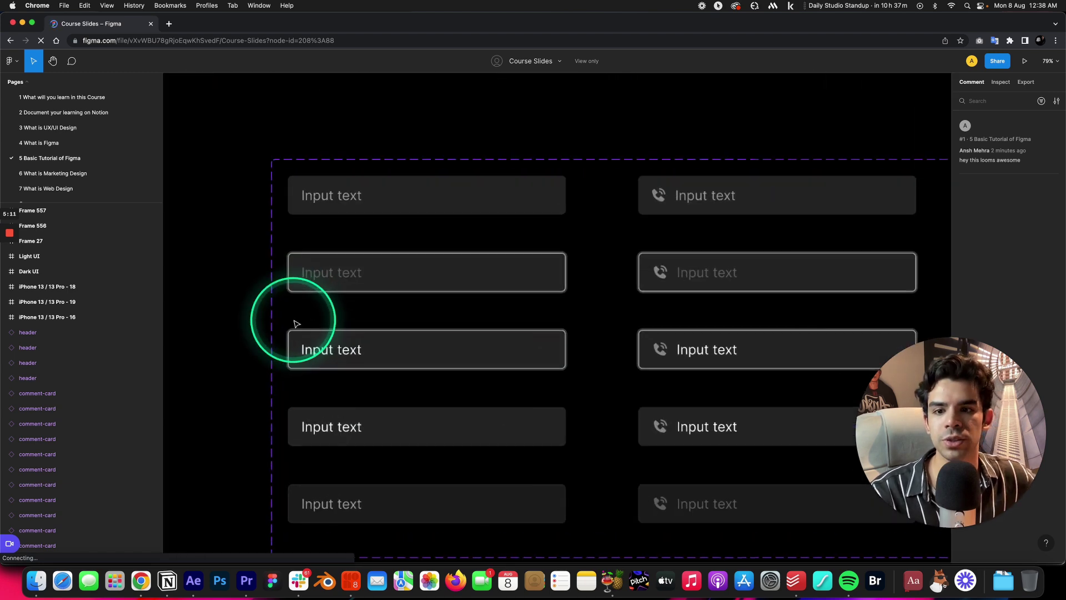
left_click(367, 189)
scroll(409, 196, "down", 5)
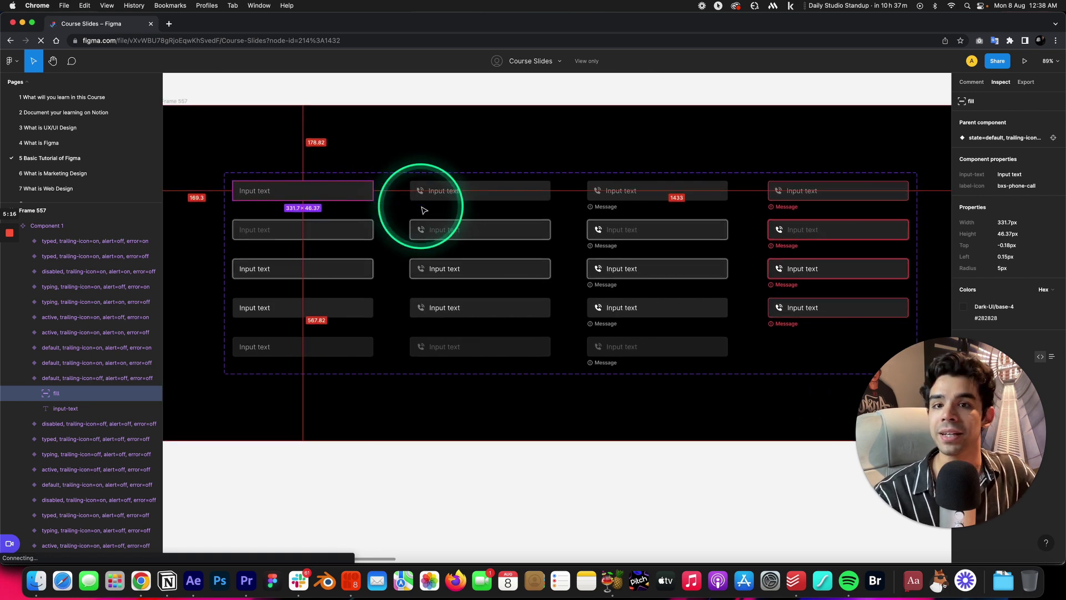
- Inspect the active-state field's text and the bottom disabled field's fill
scroll(261, 184, "up", 5)
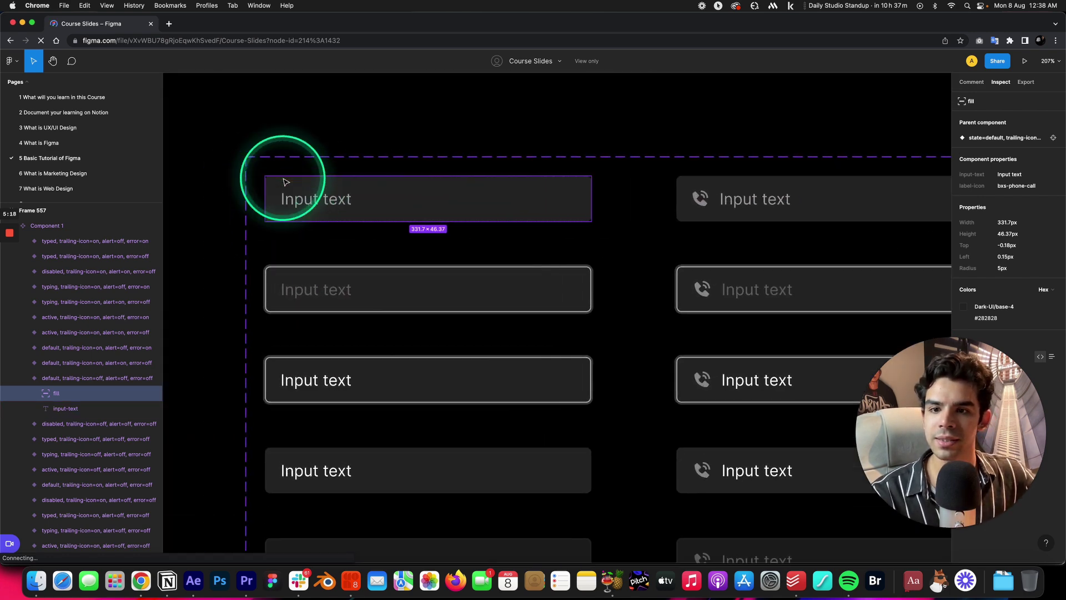
scroll(317, 194, "left", 1)
left_click(359, 281)
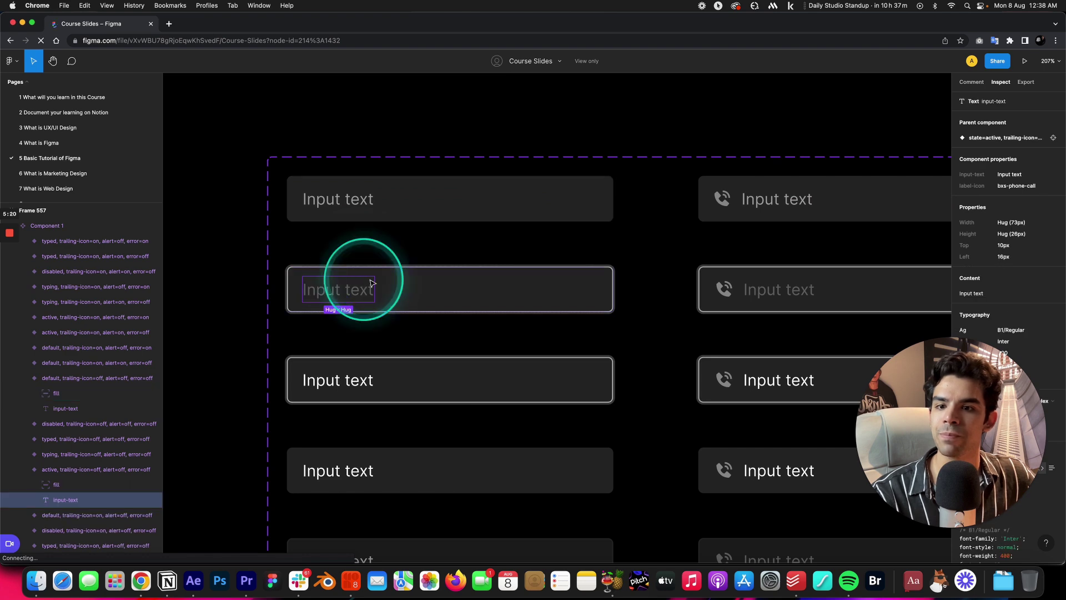
scroll(436, 288, "down", 3)
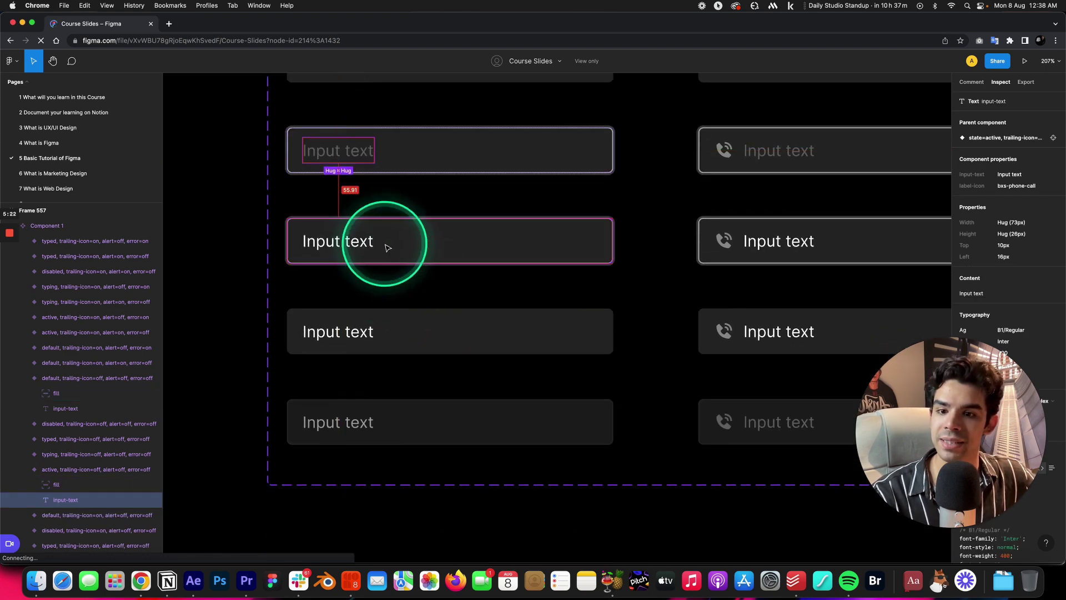
left_click(418, 421)
- Pan and zoom out until Frame 556 sits above Frame 557
scroll(421, 374, "down", 5)
scroll(425, 376, "right", 3)
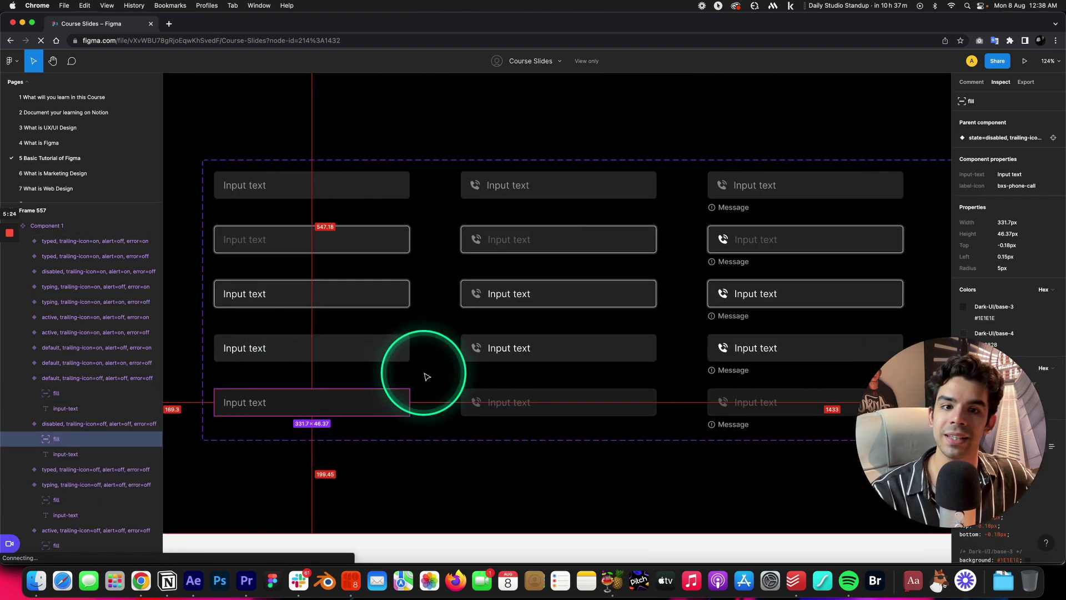
scroll(480, 195, "right", 3)
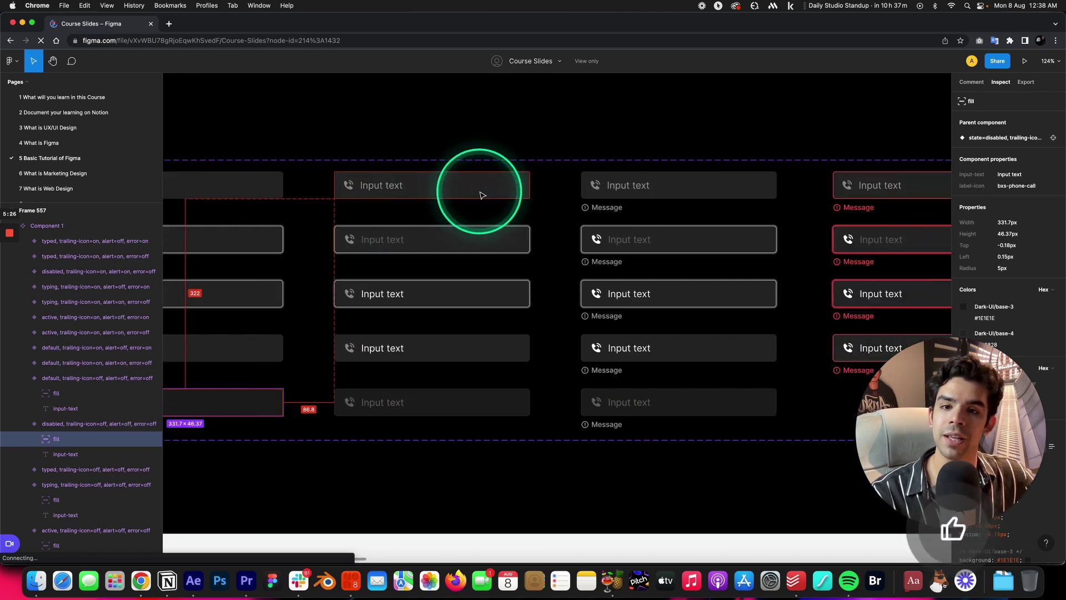
scroll(357, 183, "up", 5)
scroll(328, 192, "left", 2)
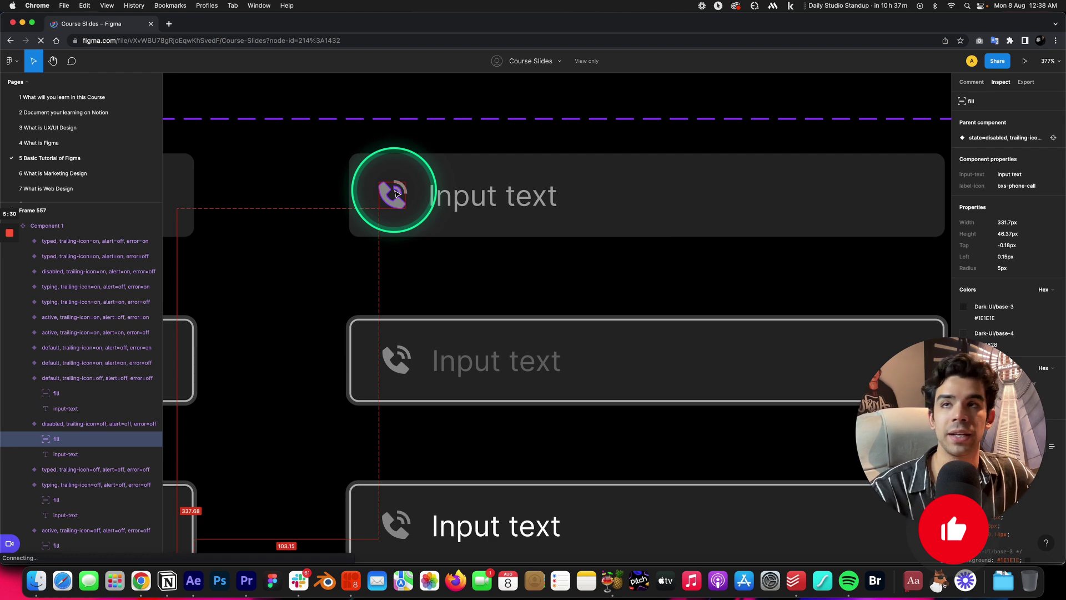
scroll(403, 191, "down", 5)
scroll(405, 190, "right", 3)
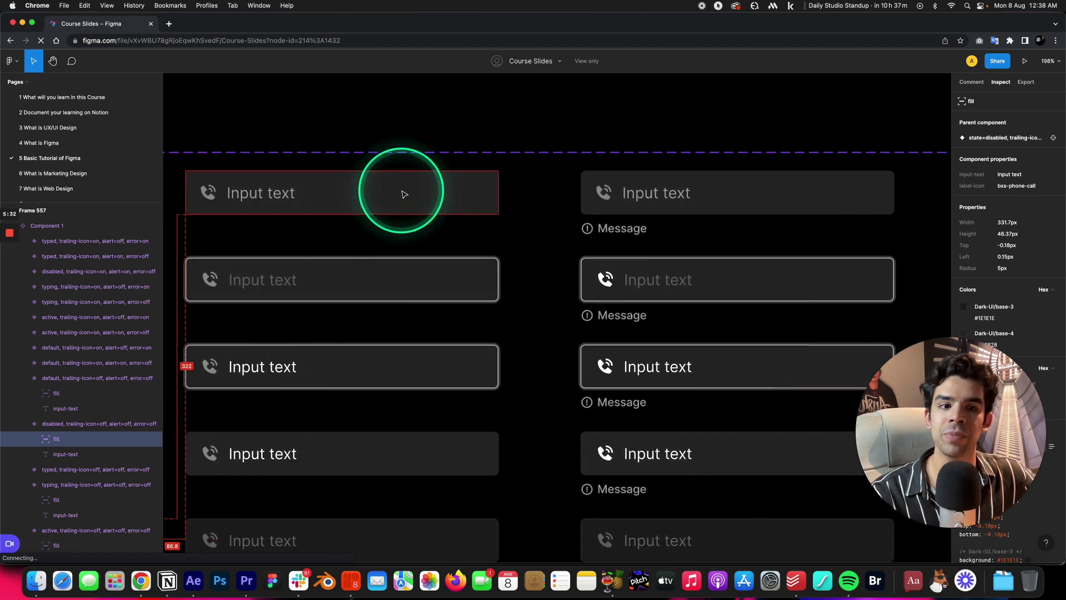
scroll(404, 190, "left", 3)
scroll(453, 236, "up", 3)
scroll(452, 234, "right", 3)
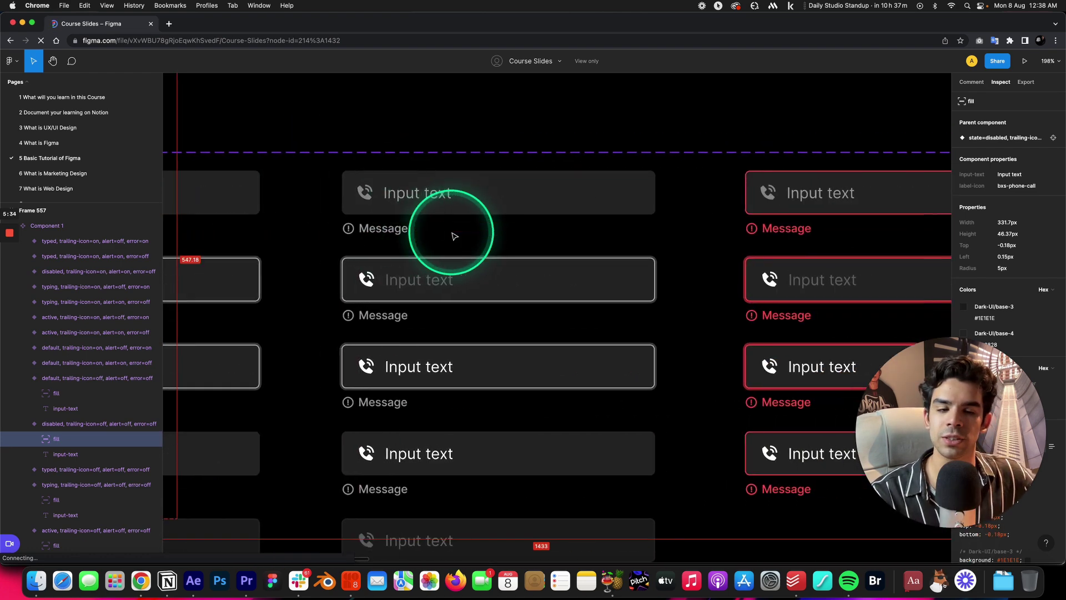
scroll(416, 231, "down", 5)
scroll(416, 229, "down", 3)
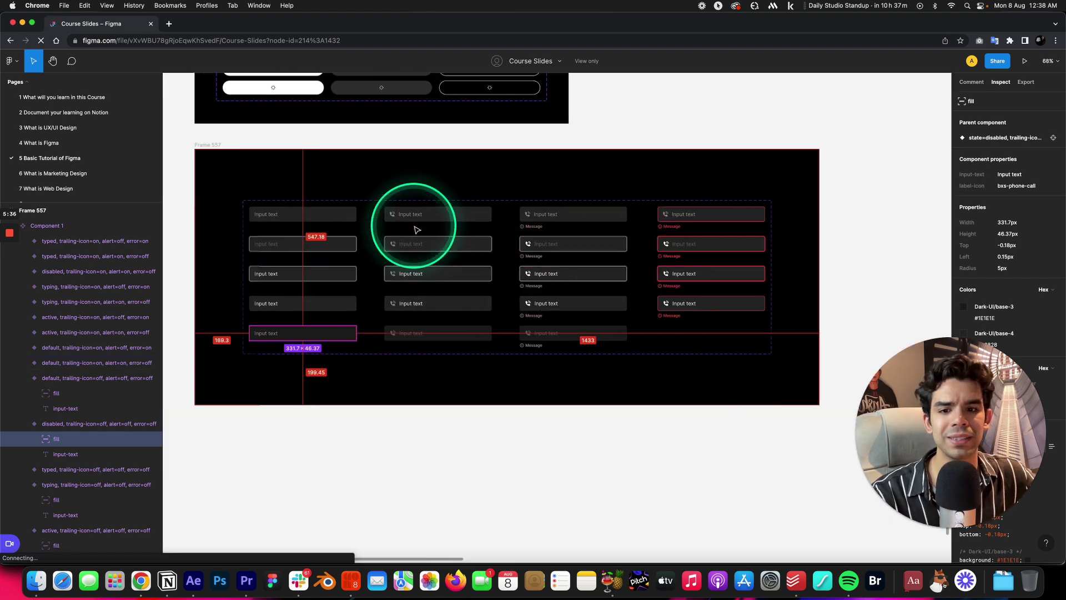
scroll(444, 211, "left", 2)
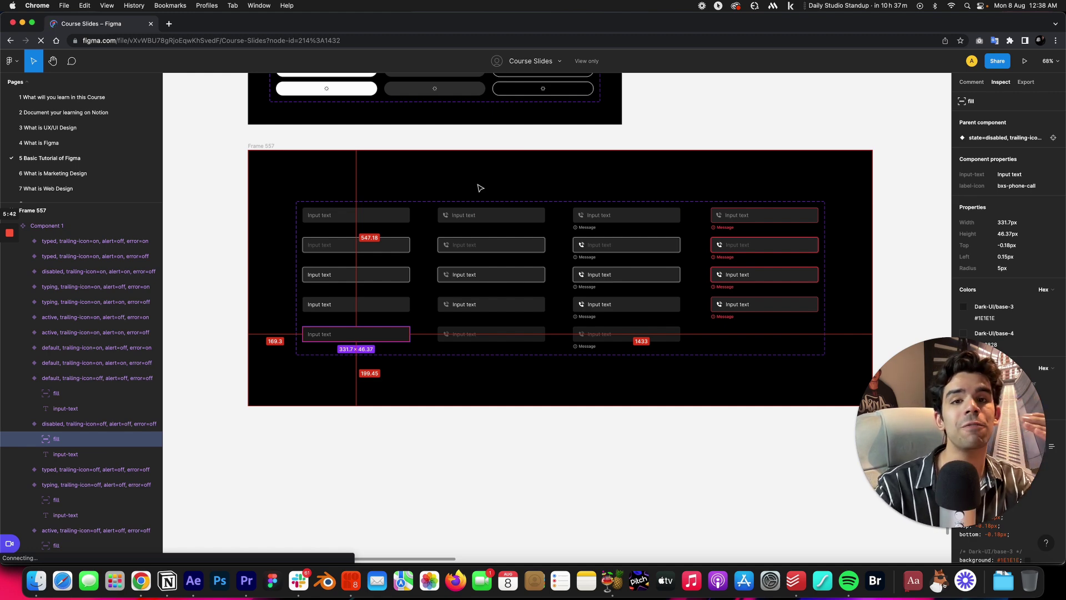
scroll(480, 187, "down", 3)
- Inspect the primary default button variant in Frame 556
left_click(362, 152)
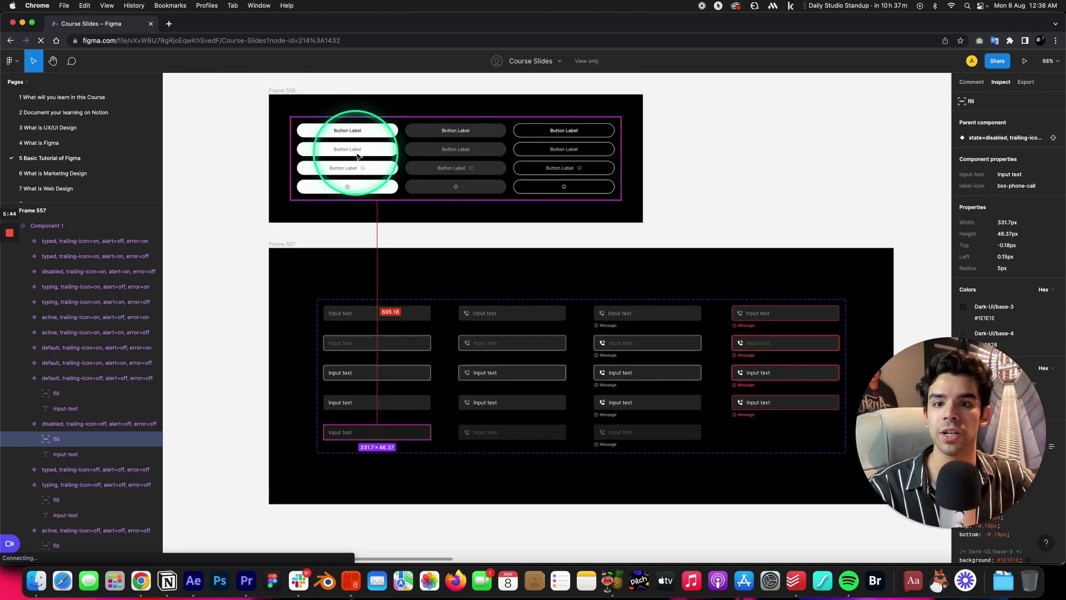
scroll(362, 155, "up", 5)
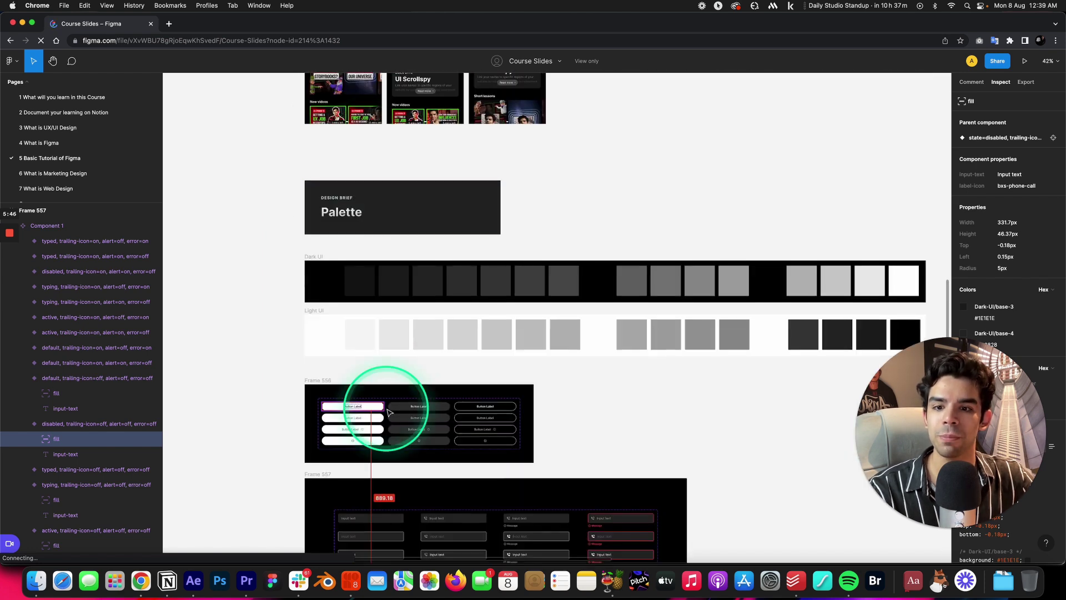
scroll(381, 383, "down", 2)
scroll(391, 356, "up", 3)
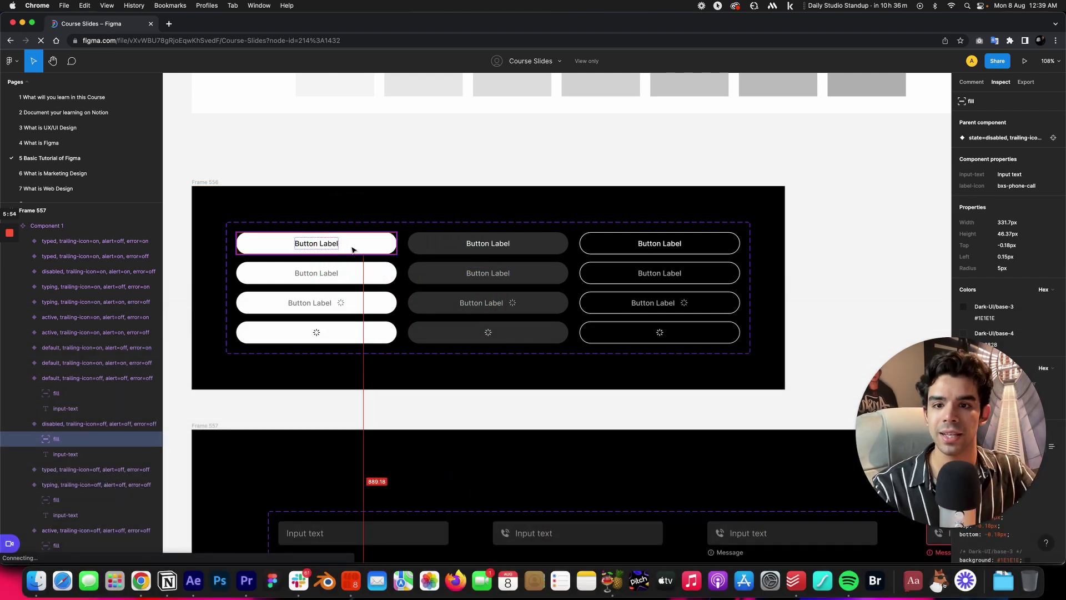
left_click(345, 246)
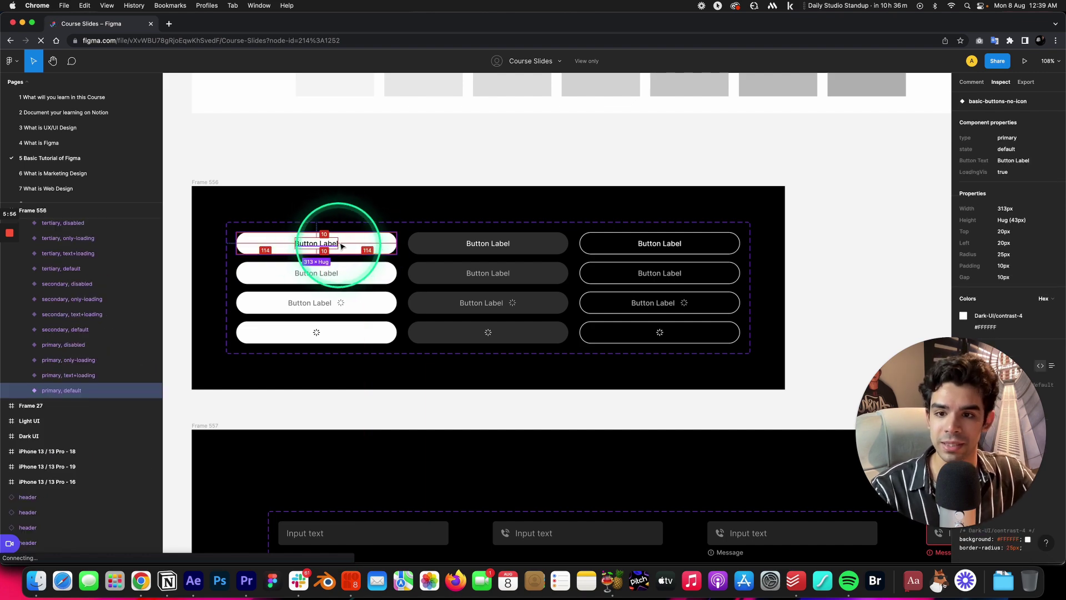
- On the Onboarding UI screens, inspect the I'm interested and Create account buttons
scroll(336, 247, "down", 5)
scroll(339, 247, "up", 4)
scroll(339, 244, "up", 10)
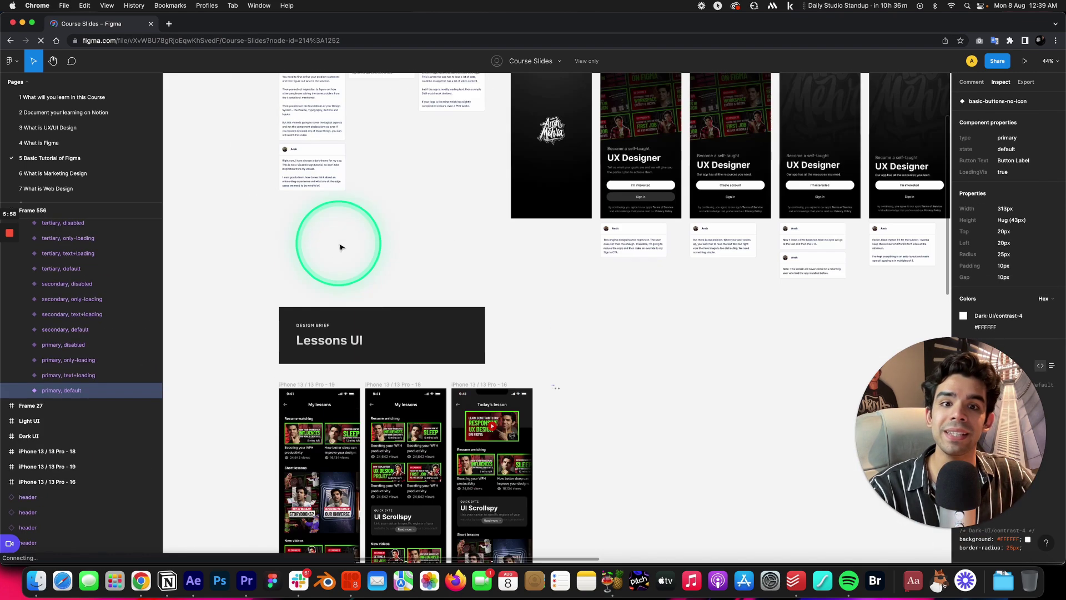
scroll(578, 332, "up", 5)
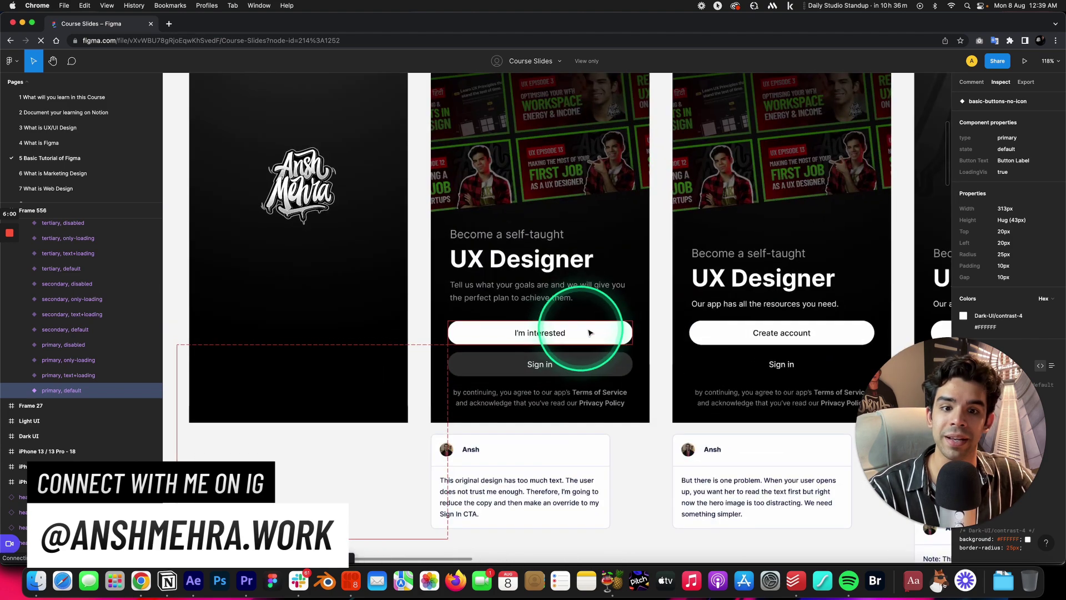
left_click(577, 332)
scroll(581, 331, "right", 4)
left_click(627, 335)
scroll(626, 336, "right", 4)
left_click(672, 335)
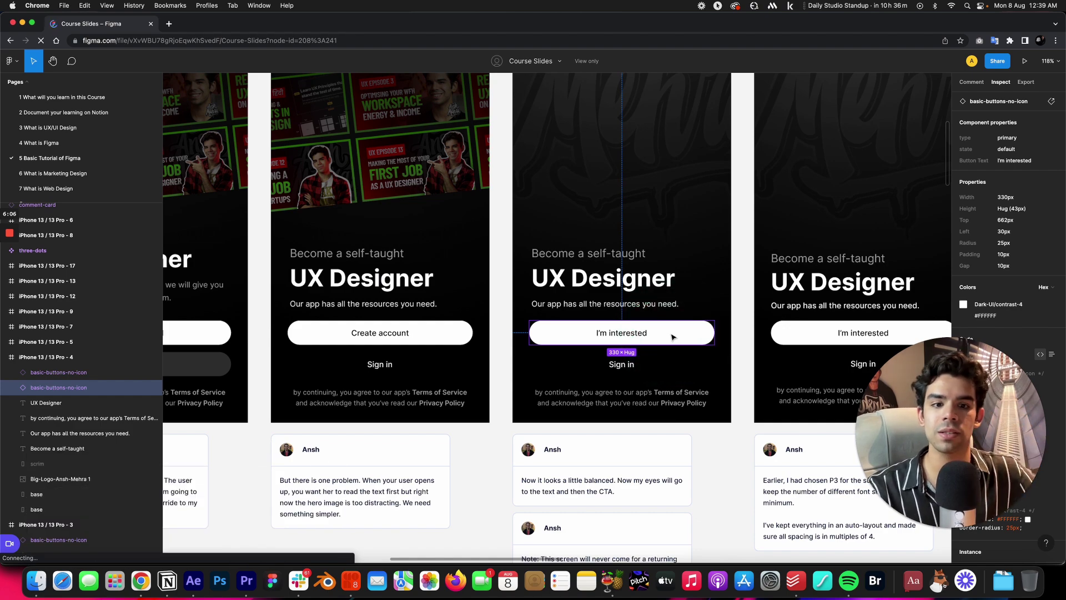
- Zoom into iPhone 13 Pro - 2 and select its I'm interested button
scroll(671, 336, "down", 10)
scroll(672, 337, "up", 4)
scroll(672, 337, "down", 2)
left_click(427, 342)
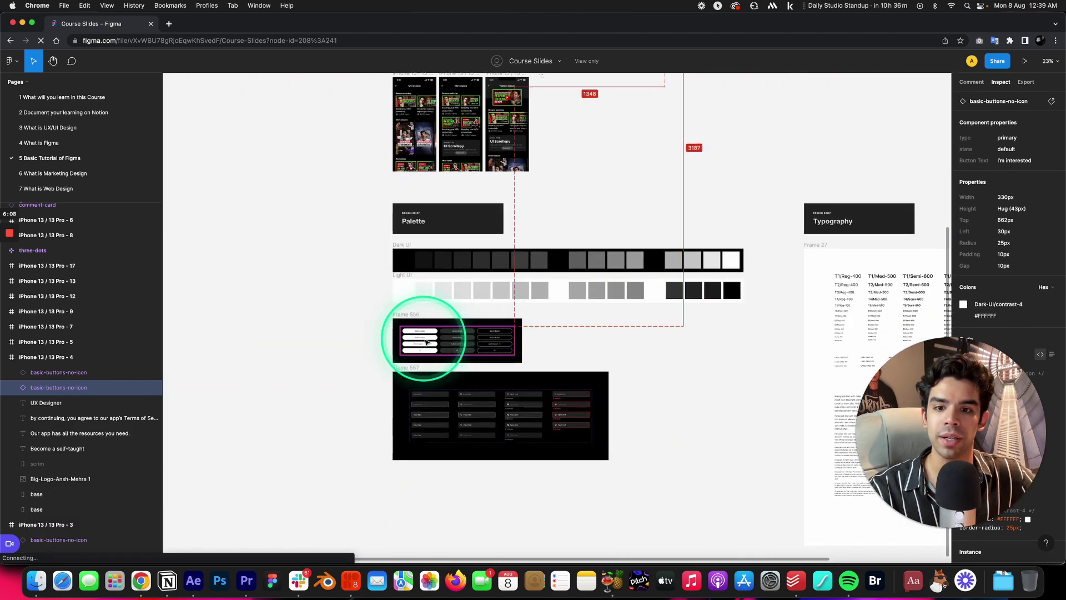
scroll(427, 342, "up", 5)
scroll(411, 333, "down", 3)
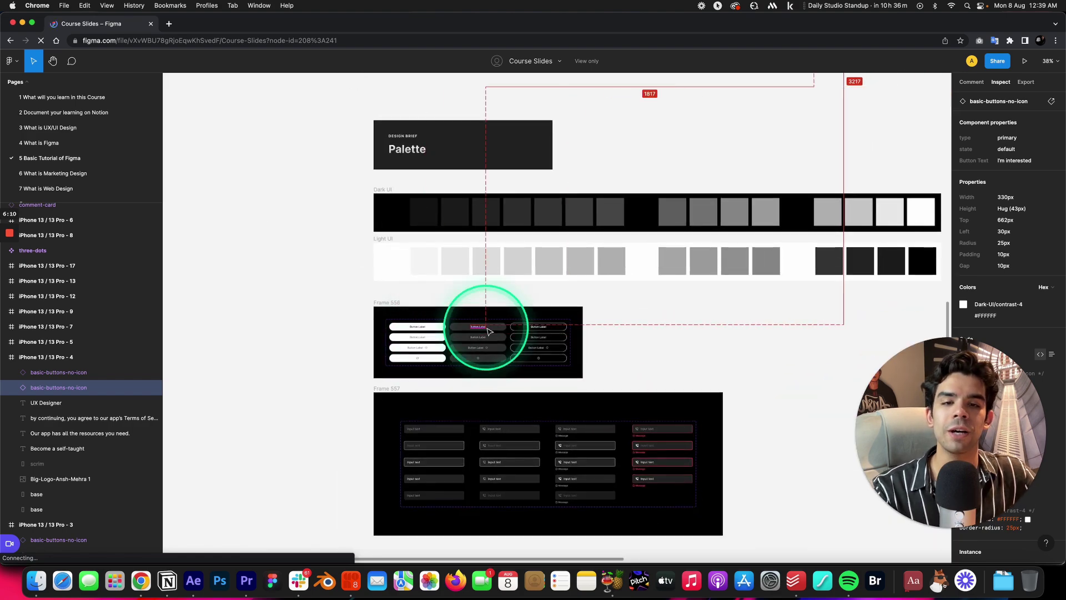
scroll(487, 331, "up", 10)
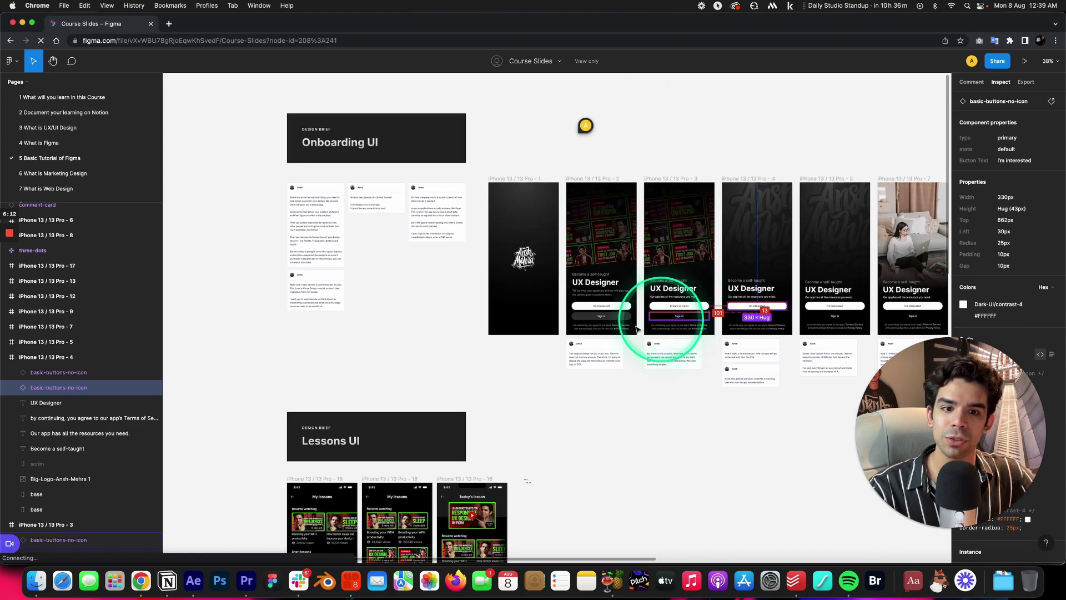
scroll(637, 328, "up", 8)
left_click(577, 232)
left_click(522, 240)
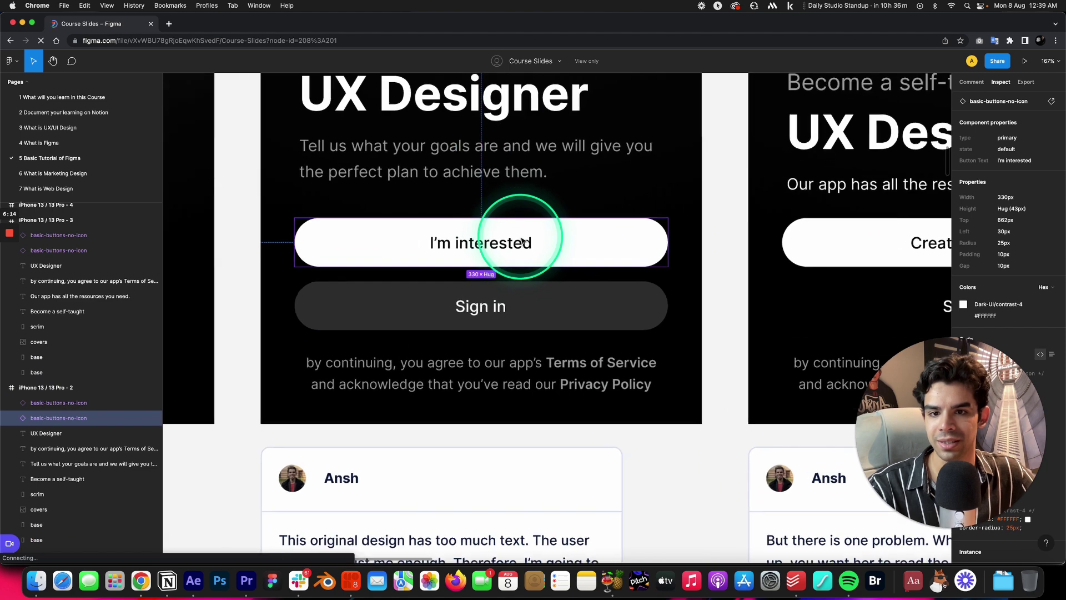
- Read the button's CSS (flex row, 10px padding, 43px height), then zoom out to the onboarding overview
left_click_drag(970, 363, 838, 361)
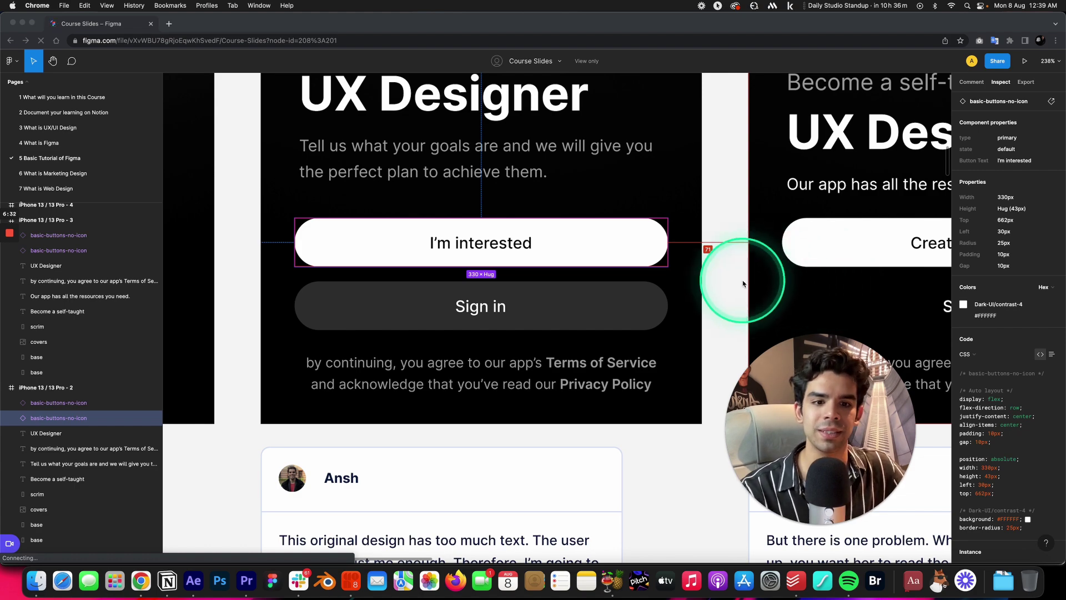
scroll(744, 284, "down", 5)
scroll(744, 285, "down", 3)
scroll(822, 217, "up", 3)
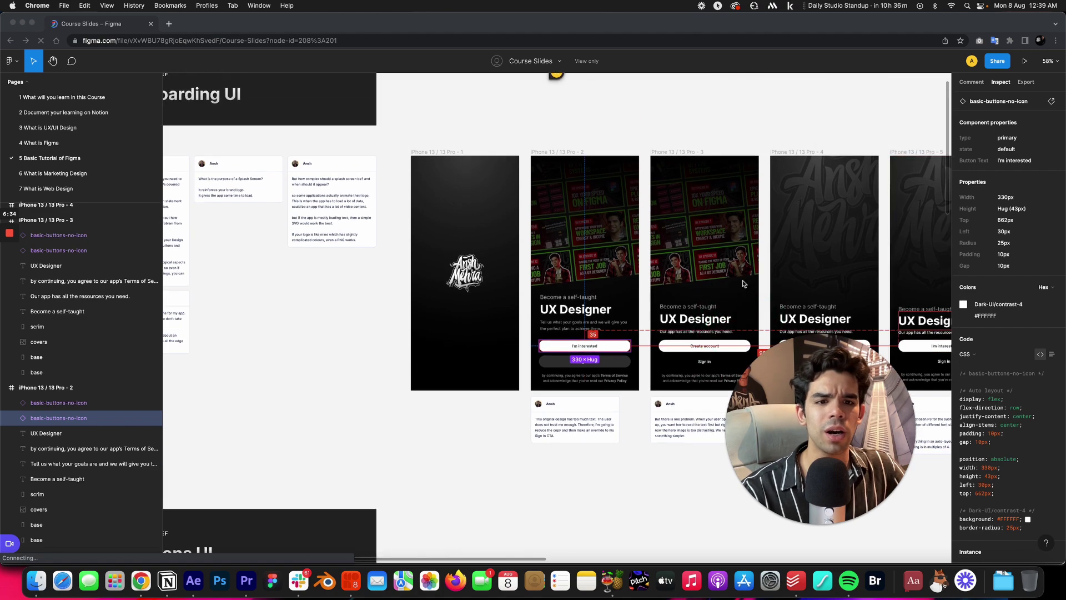
scroll(611, 347, "up", 5)
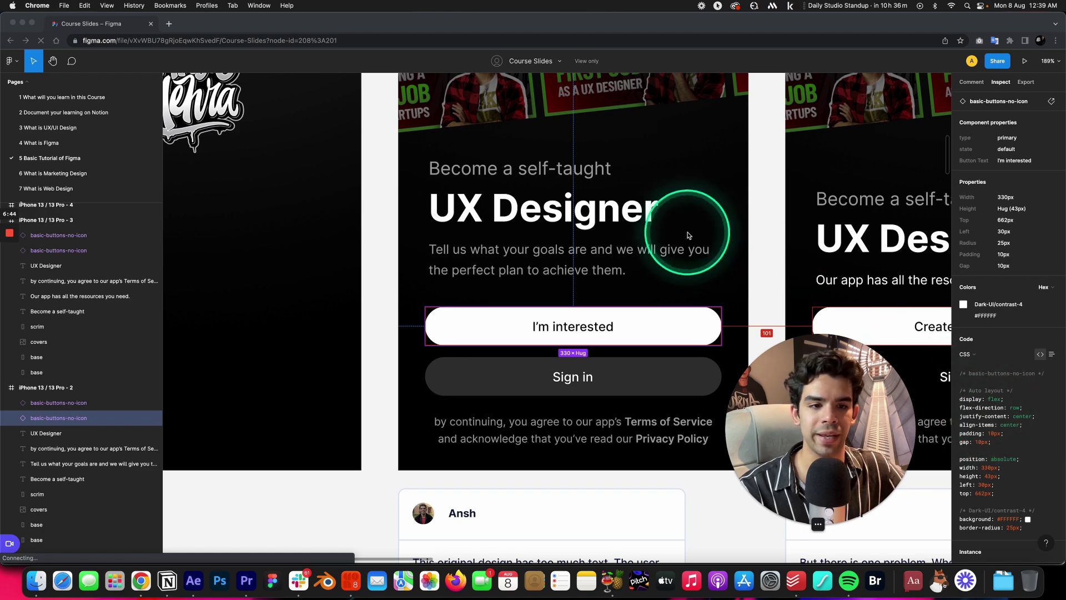
scroll(690, 227, "down", 10)
scroll(691, 234, "right", 10)
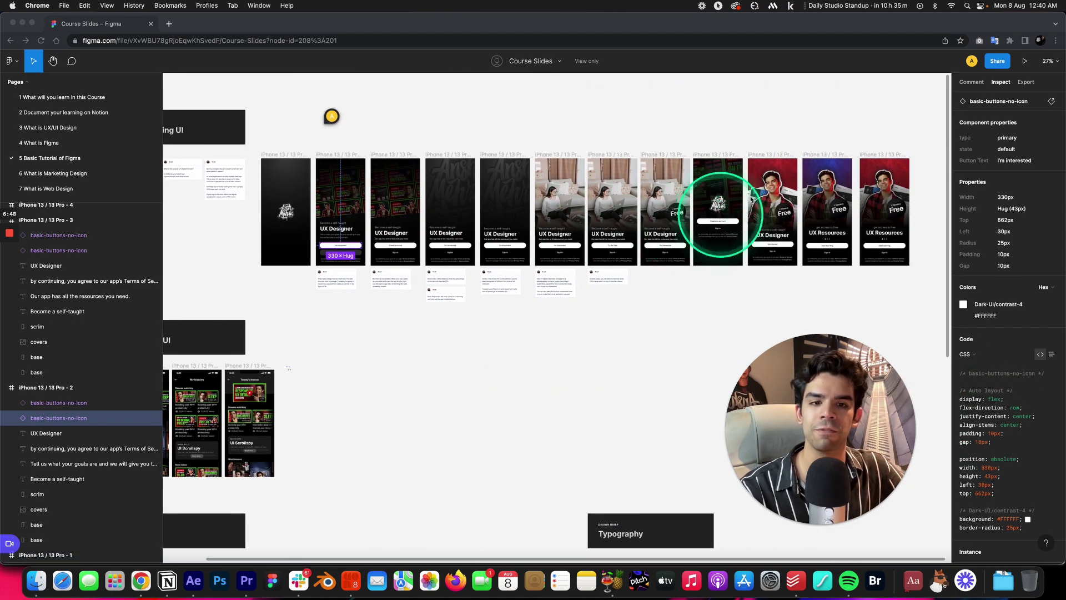
- Hide the toolbar and side panels with Cmd+\ to show the bare canvas
scroll(714, 214, "up", 5)
scroll(785, 186, "right", 3)
scroll(783, 188, "up", 3)
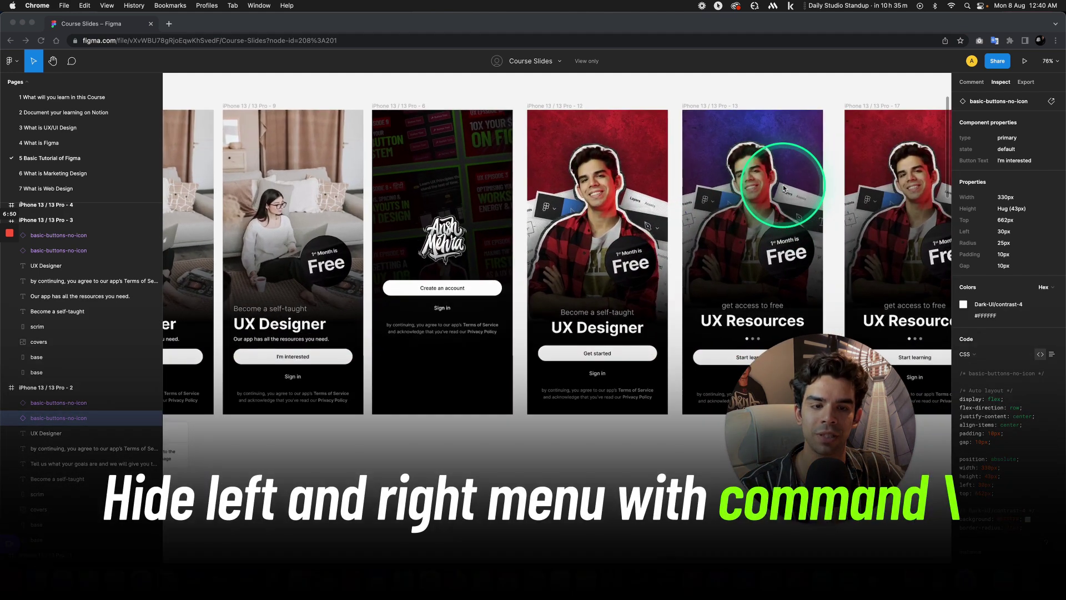
scroll(783, 188, "right", 5)
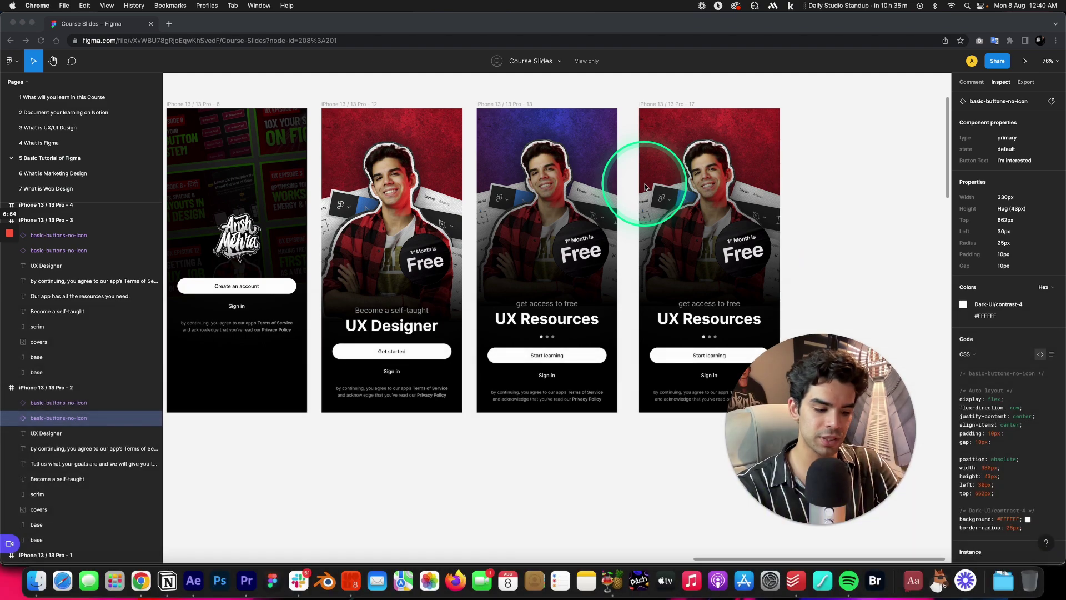
key("super+backslash")
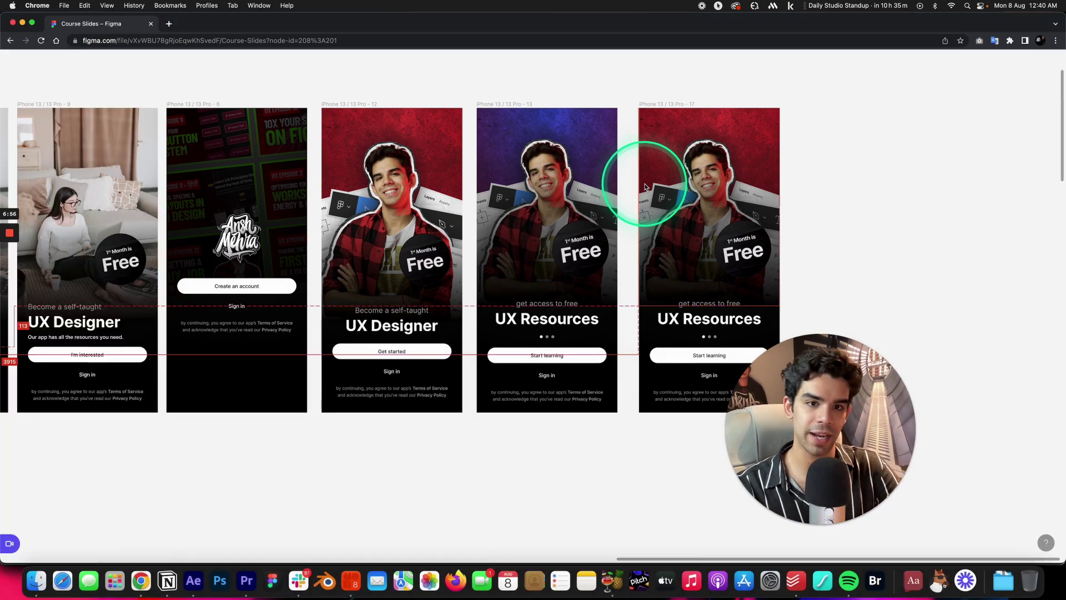
- Zoom far out and back in on Palette and Typography, then restore the panels
scroll(709, 166, "down", 5)
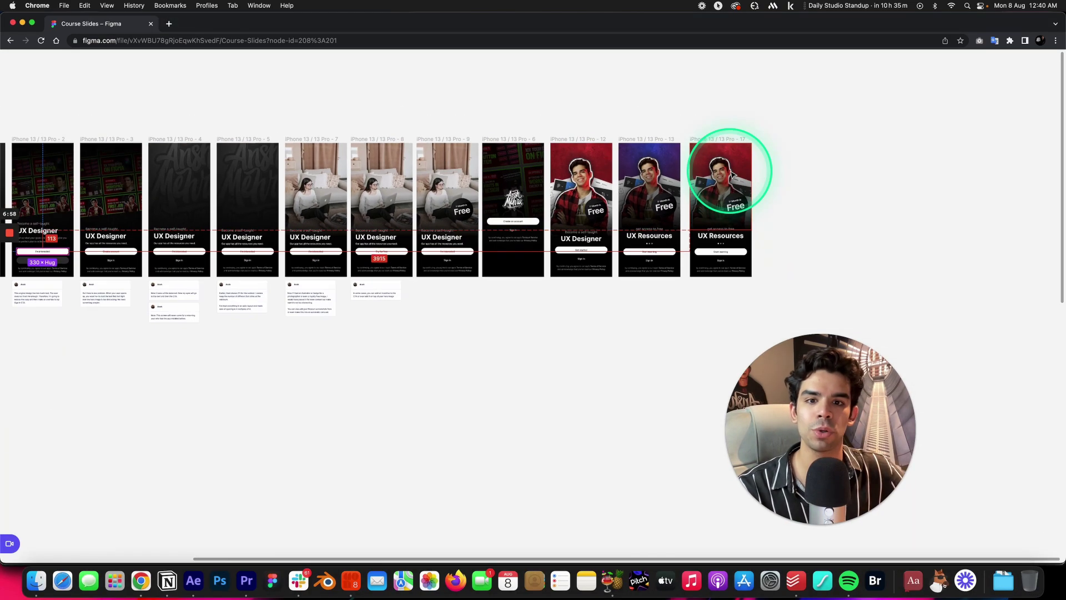
scroll(728, 169, "left", 3)
scroll(731, 174, "down", 10)
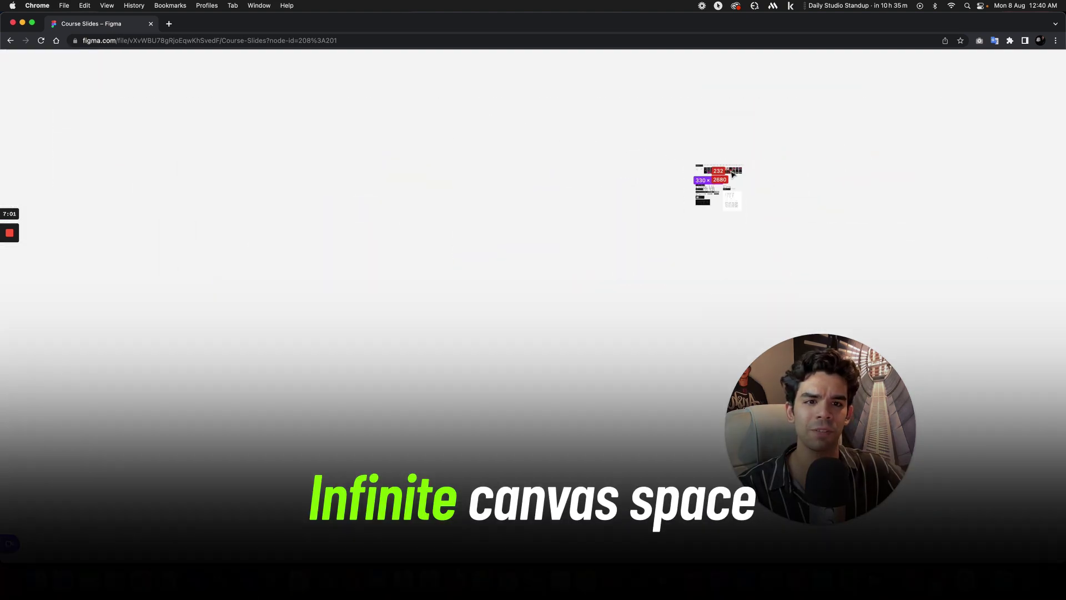
left_click(809, 177)
scroll(809, 178, "up", 5)
scroll(809, 178, "right", 3)
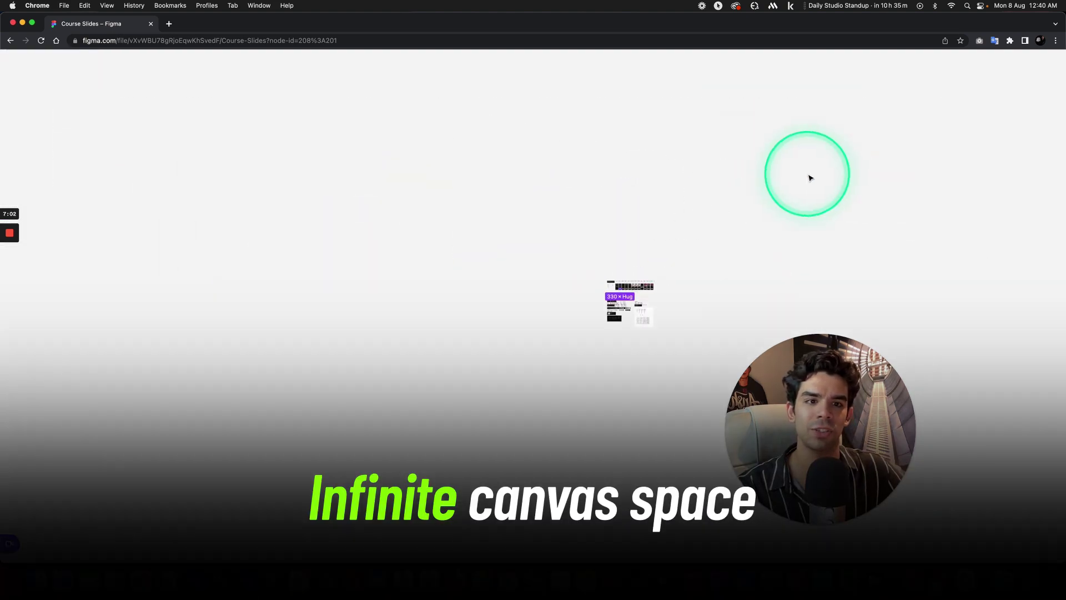
scroll(721, 233, "left", 3)
scroll(651, 288, "up", 10)
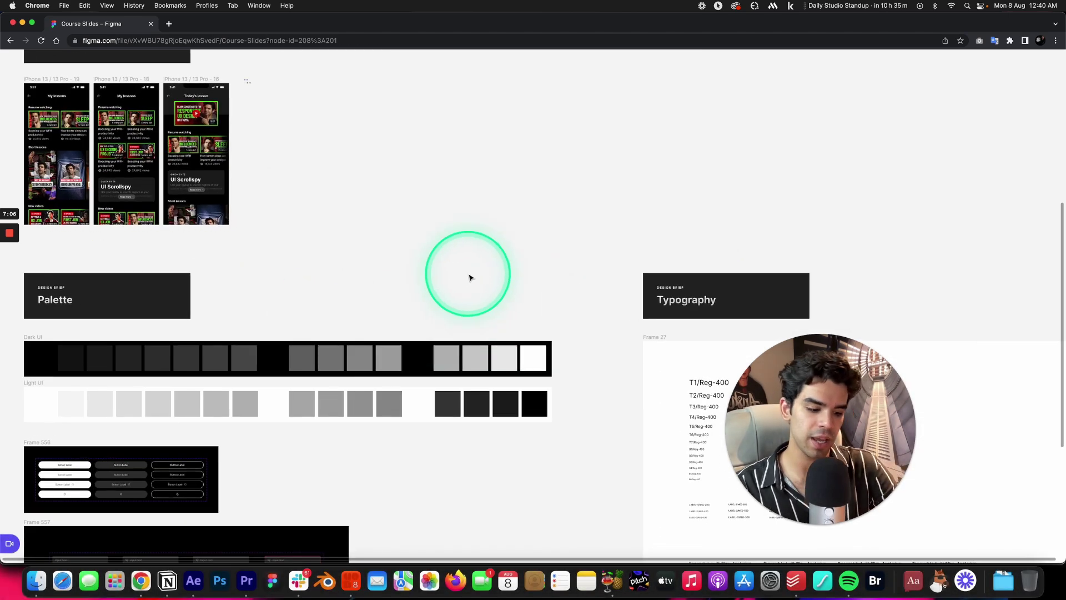
key("super+backslash")
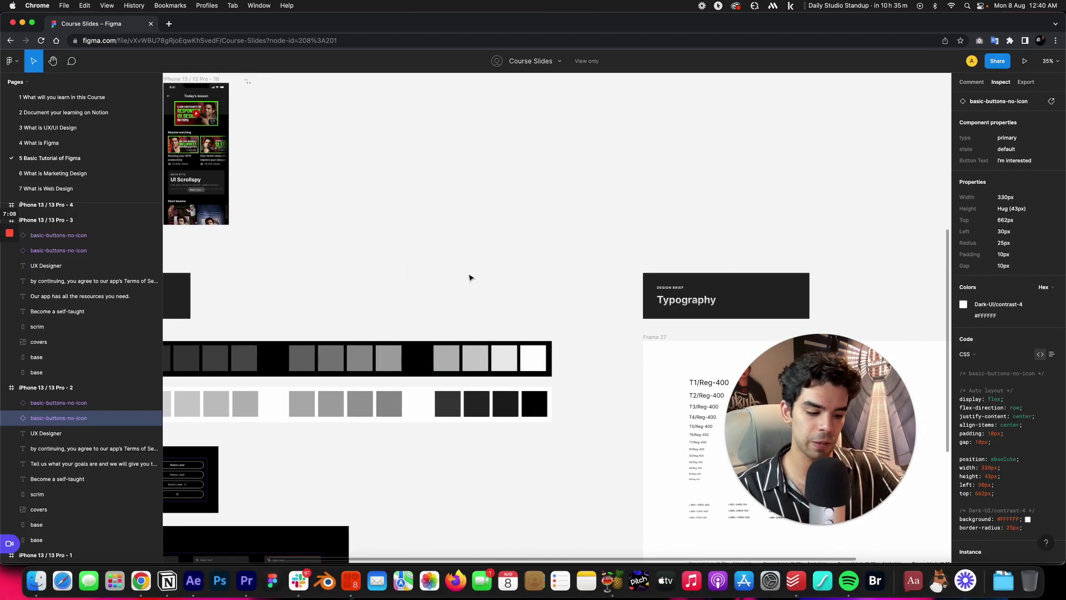
- Zoom out from 35% to 21% to show Lessons UI, Palette and Typography together
scroll(90, 158, "down", 1)
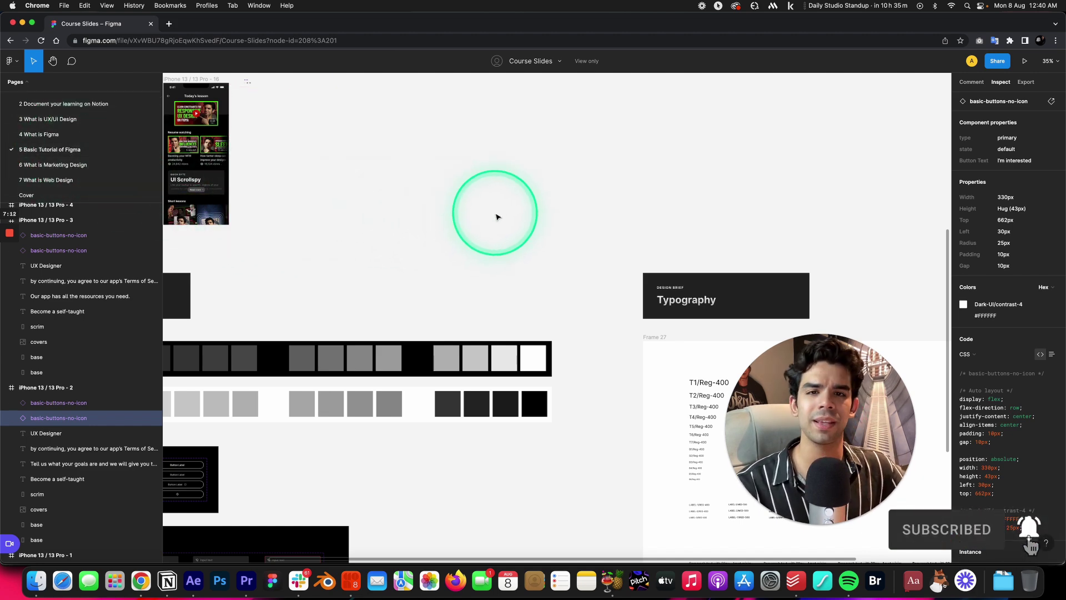
scroll(496, 218, "down", 3)
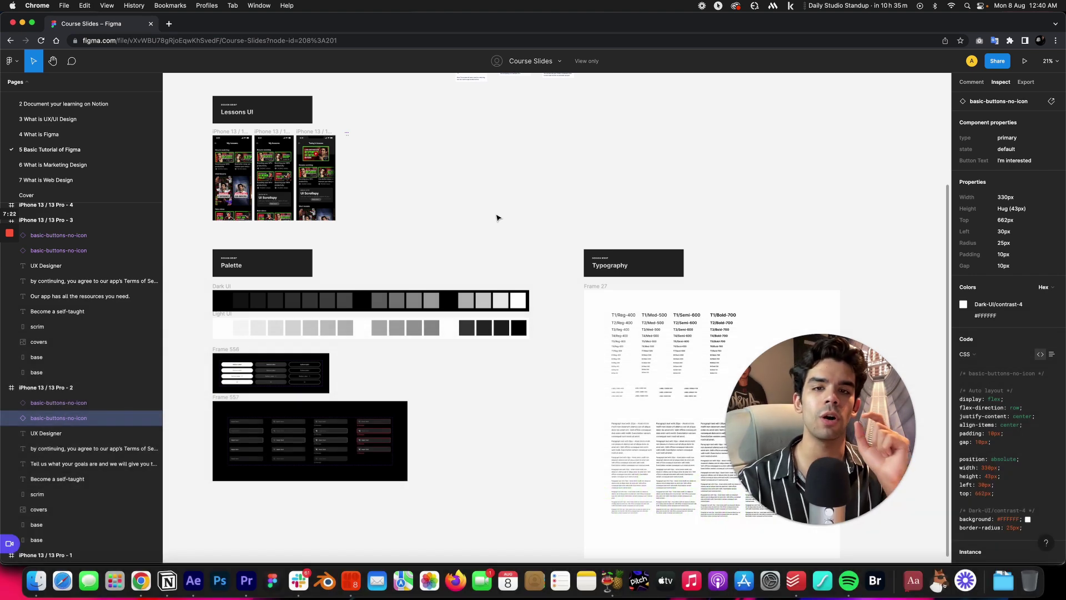
left_click(497, 217)
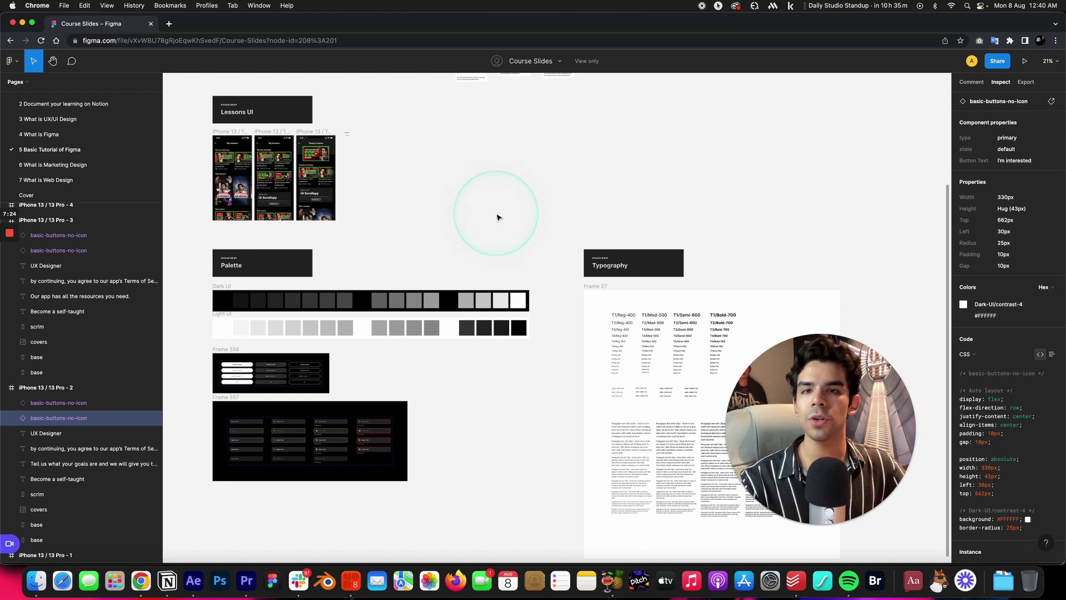